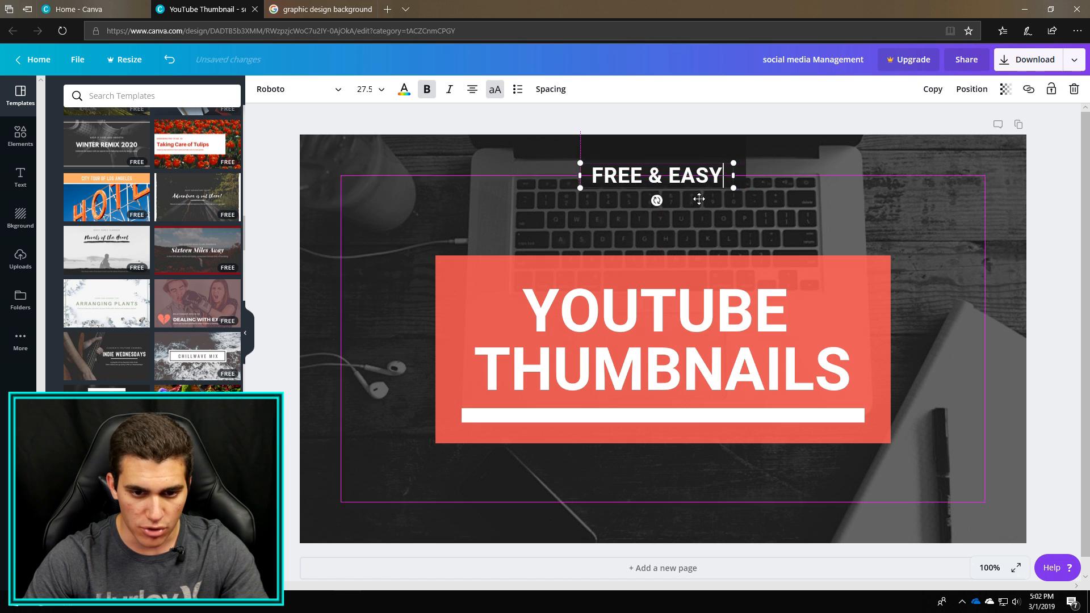
Position the dark label box directly above the red rectangle and centre the FREE & EASY text inside it.
{"action": "left_click_drag", "start_coordinate": [672, 169], "coordinate": [666, 243]}
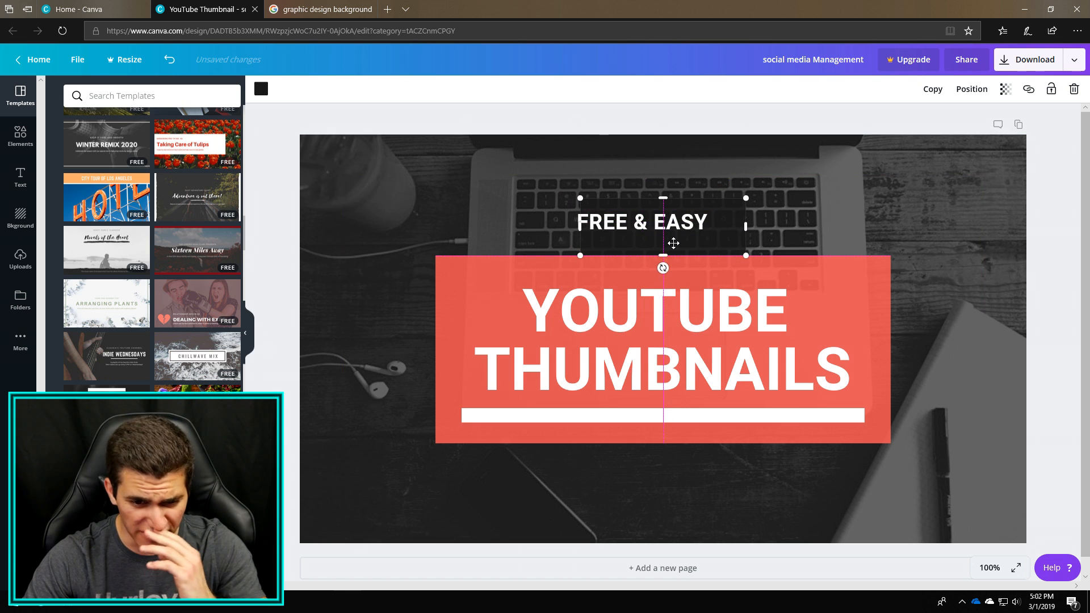
{"action": "double_click", "coordinate": [669, 219]}
{"action": "left_click_drag", "start_coordinate": [673, 209], "coordinate": [693, 213]}
{"action": "left_click", "coordinate": [779, 275]}
{"action": "left_click", "coordinate": [911, 283]}
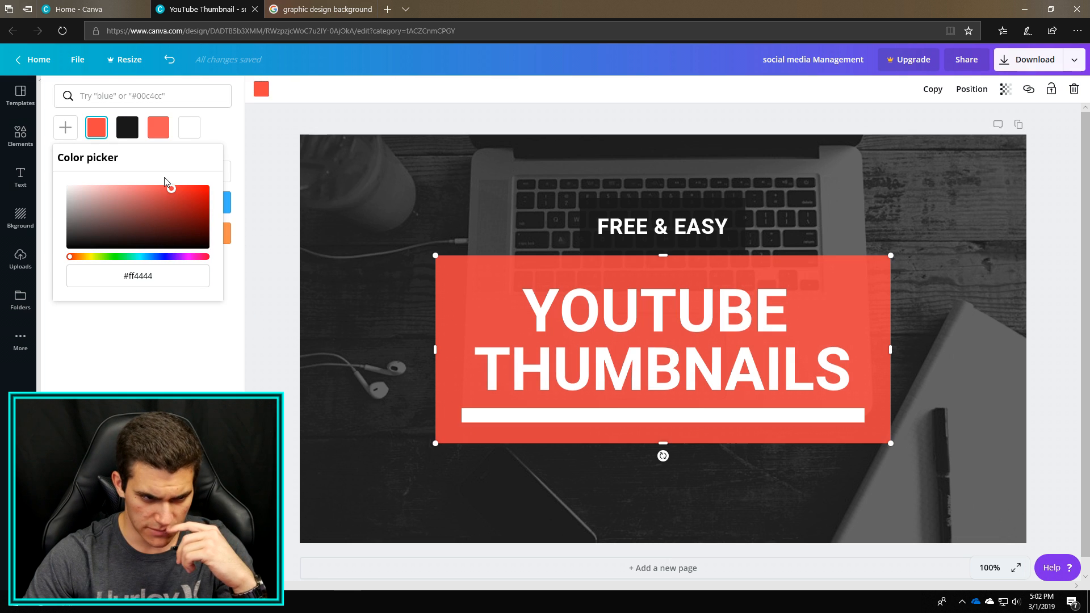
Recolor the rectangle behind the YOUTUBE THUMBNAILS title to the brighter red #ff2c2c.
{"action": "left_click", "coordinate": [164, 188]}
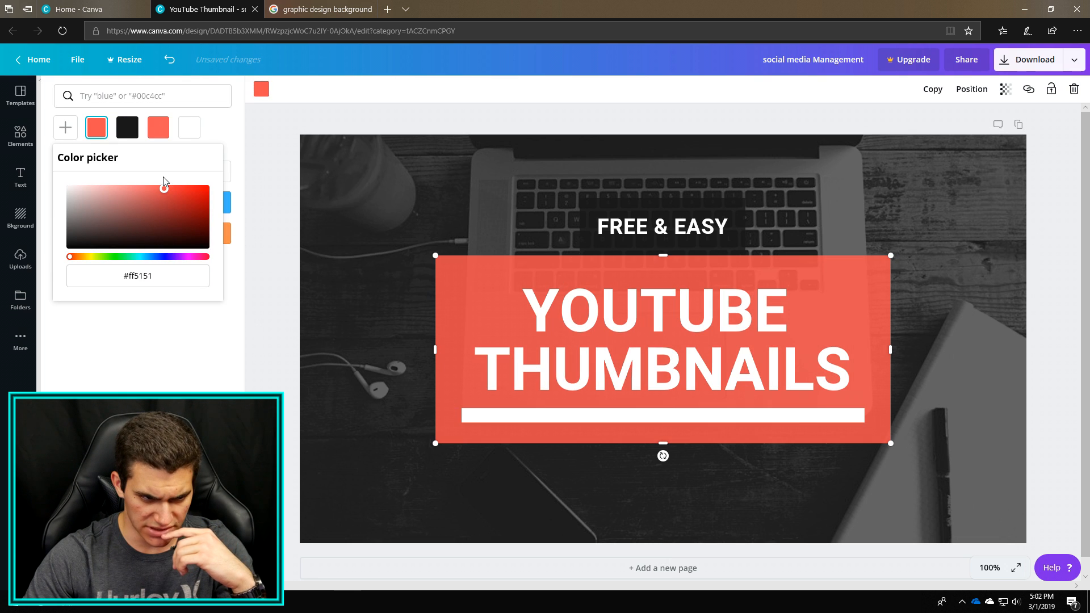
{"action": "left_click_drag", "start_coordinate": [164, 190], "coordinate": [164, 189]}
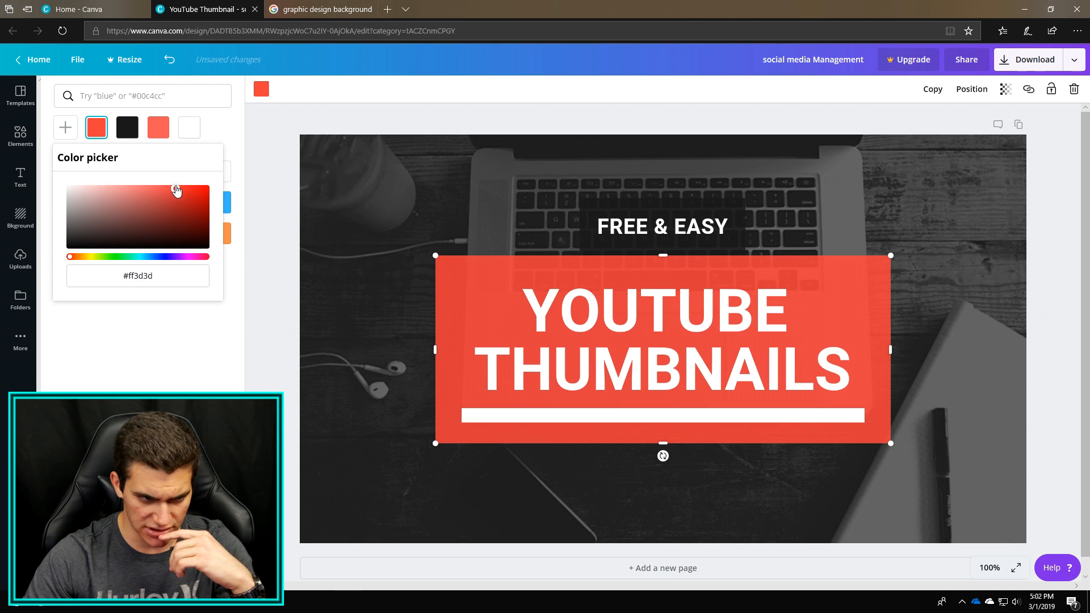
{"action": "left_click_drag", "start_coordinate": [175, 182], "coordinate": [180, 183]}
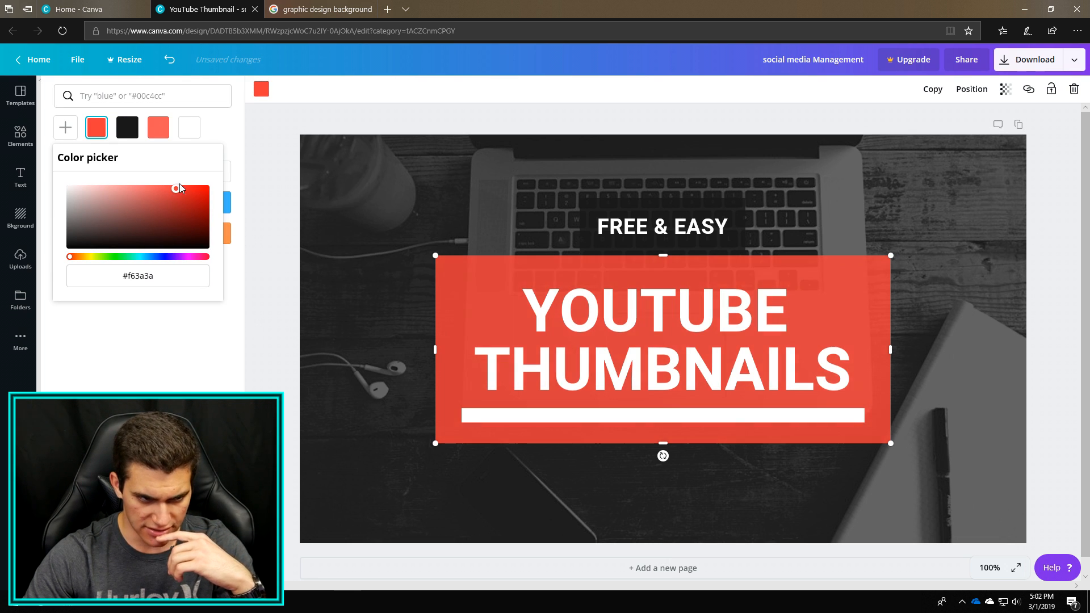
{"action": "left_click_drag", "start_coordinate": [176, 184], "coordinate": [186, 182]}
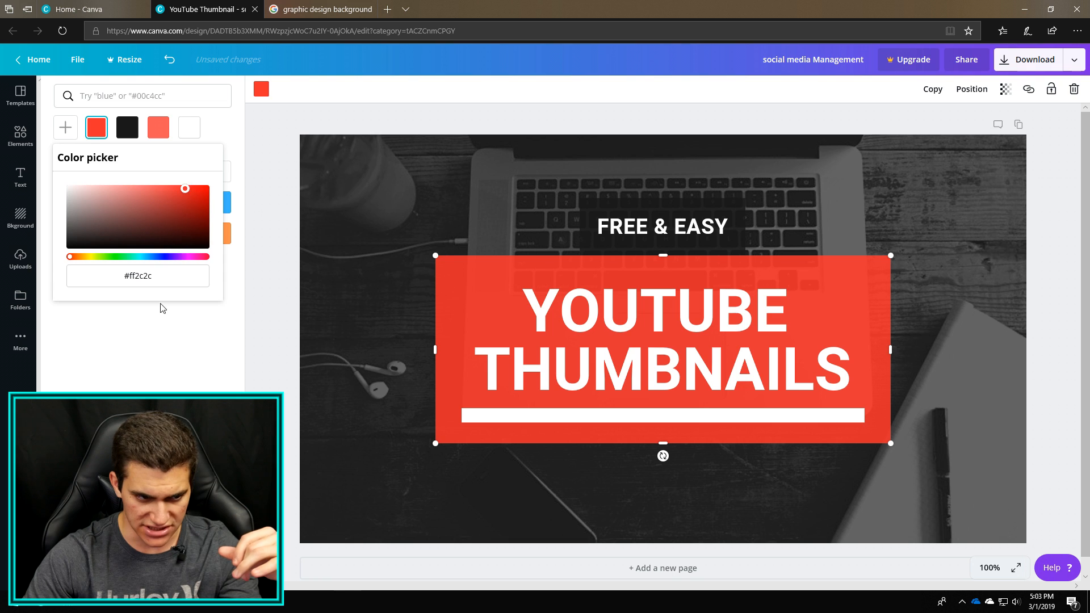
{"action": "left_click", "coordinate": [159, 339]}
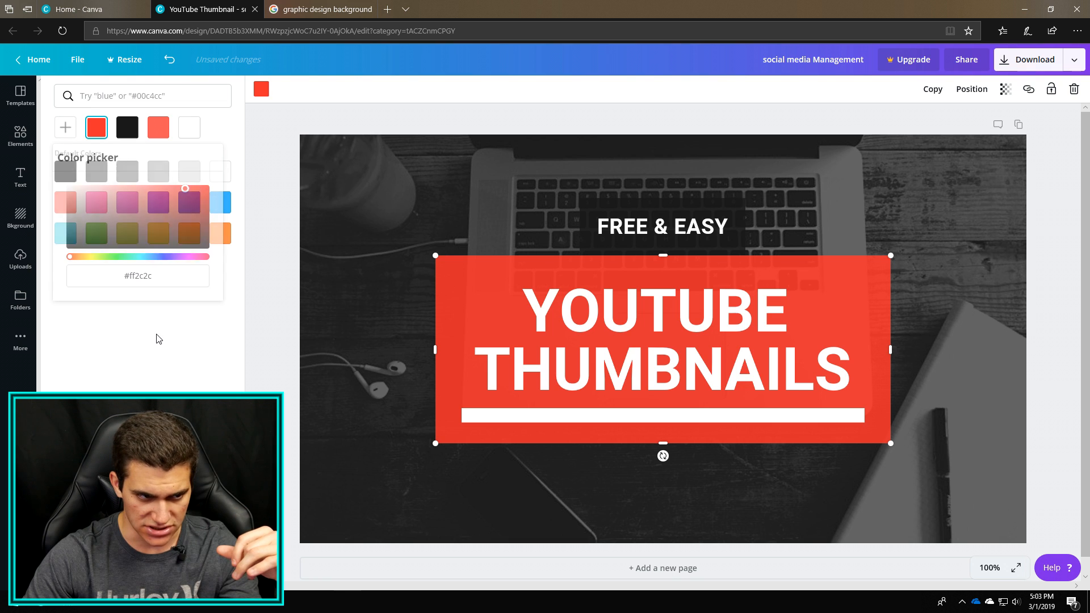
{"action": "left_click", "coordinate": [387, 227]}
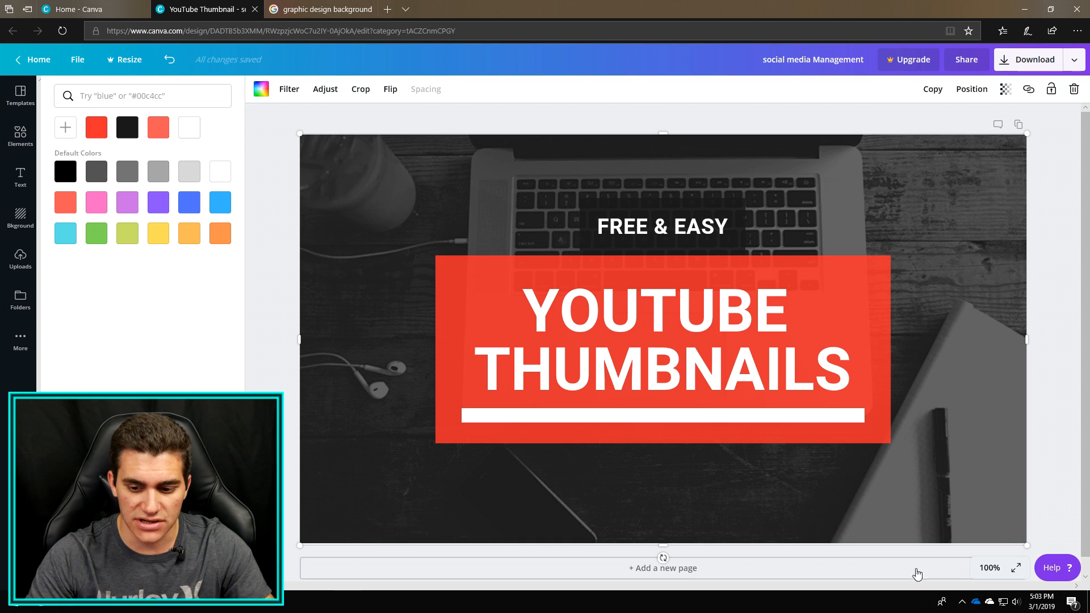
Preview the thumbnail at 50%, 25% and 10% zoom to judge its legibility, and return to 100%.
{"action": "left_click", "coordinate": [990, 569]}
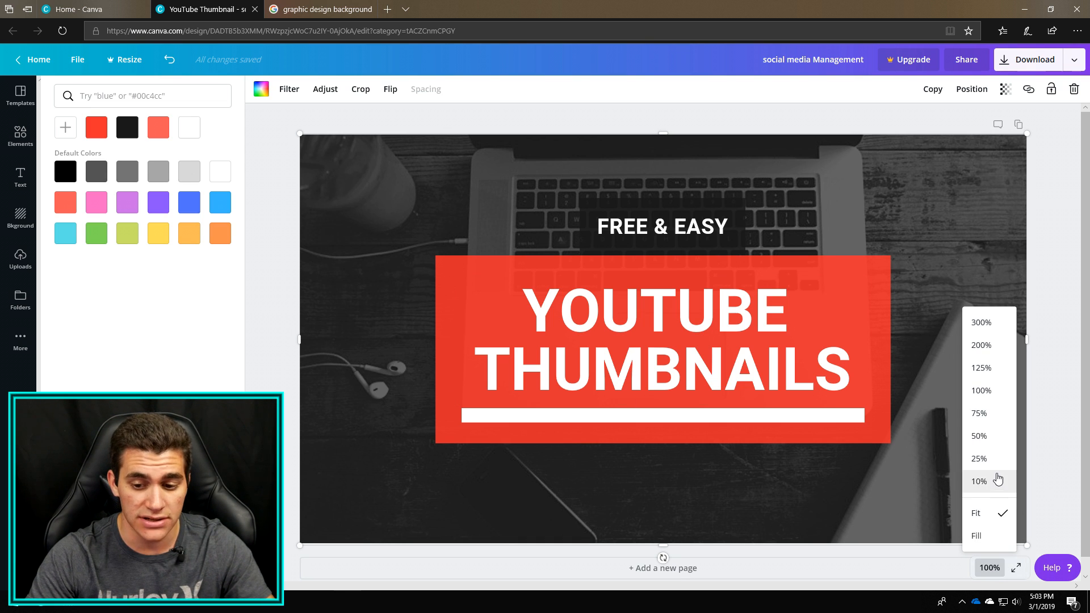
{"action": "left_click", "coordinate": [998, 444]}
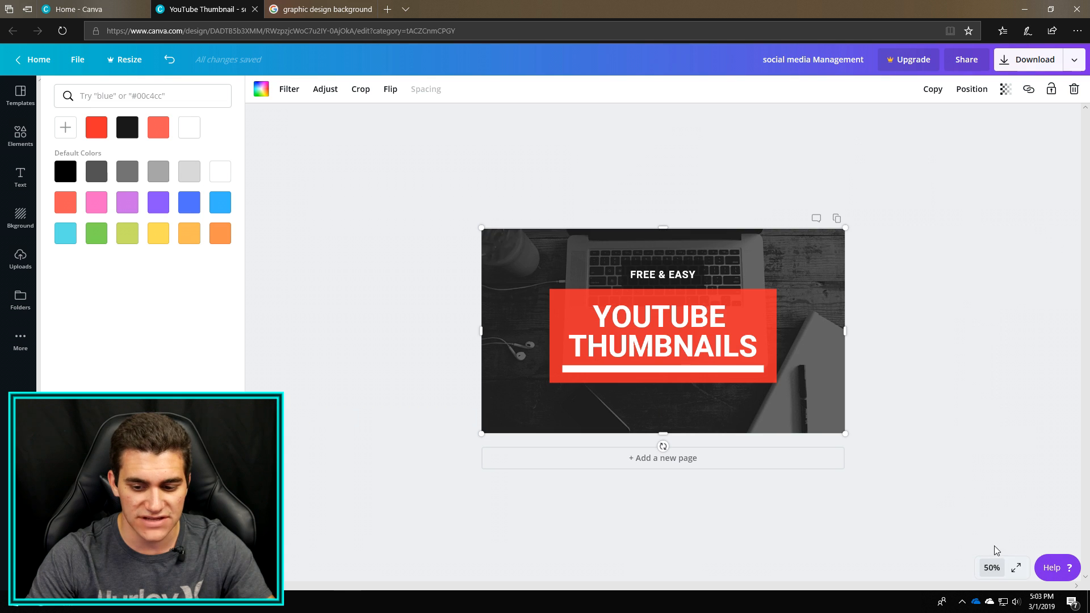
{"action": "left_click", "coordinate": [986, 569]}
{"action": "left_click", "coordinate": [988, 458]}
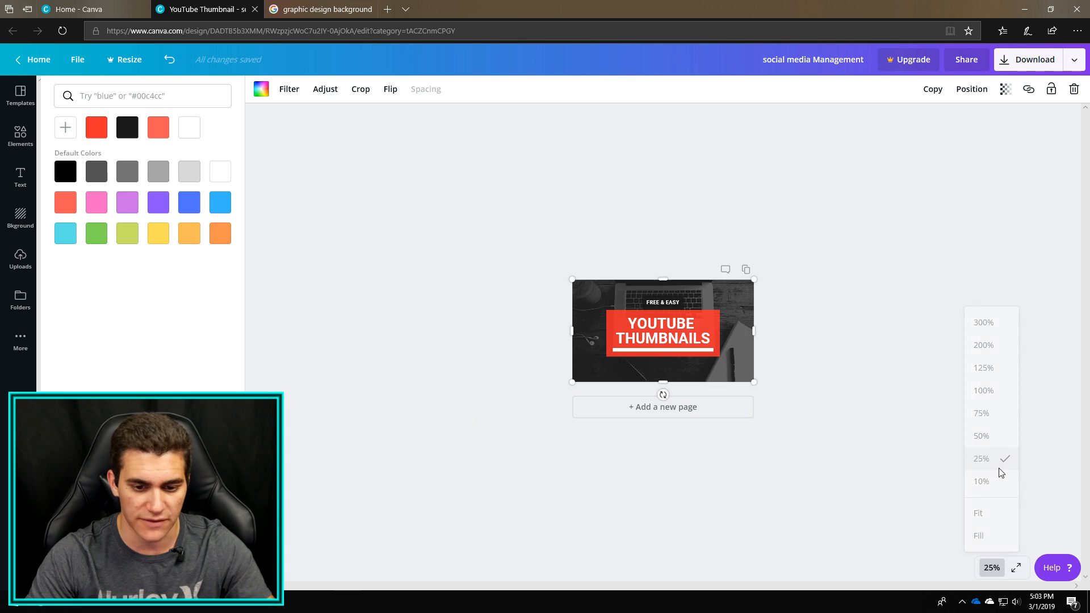
{"action": "left_click", "coordinate": [857, 492]}
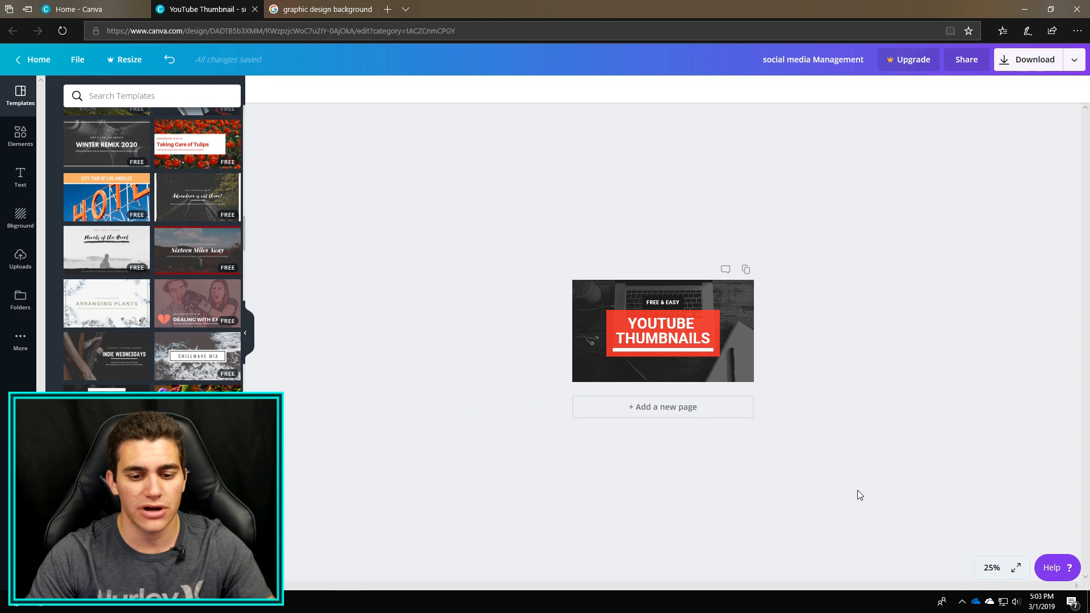
{"action": "left_click", "coordinate": [988, 567]}
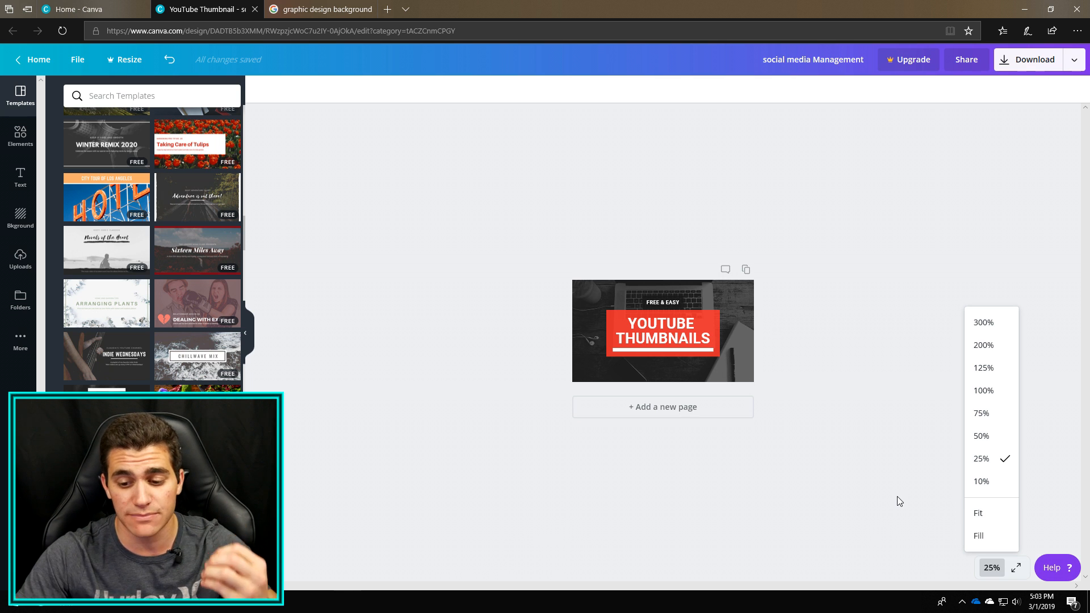
{"action": "left_click", "coordinate": [1011, 480]}
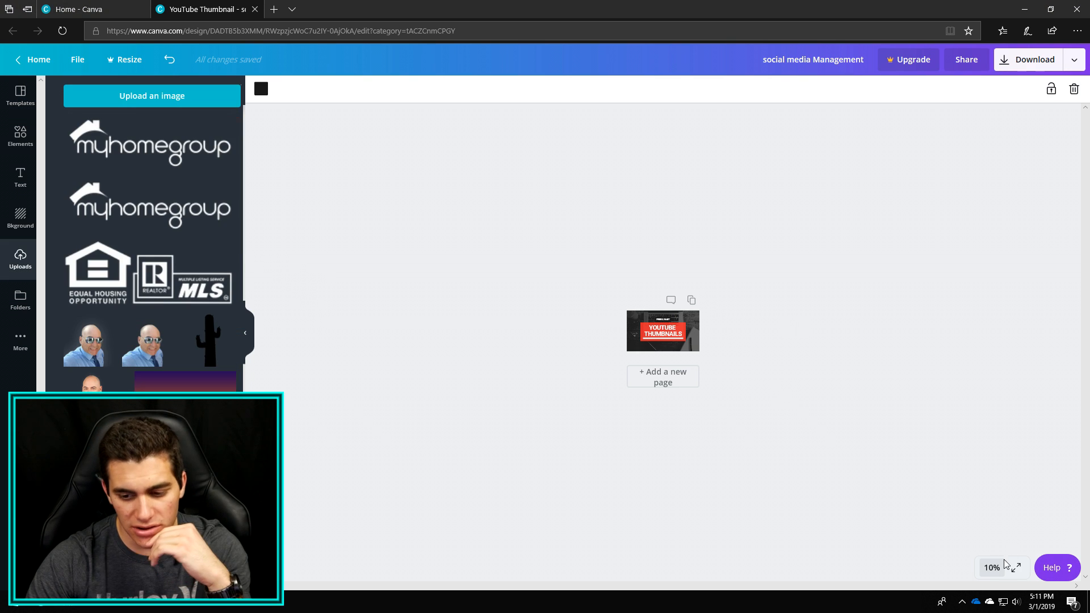
{"action": "left_click", "coordinate": [992, 568]}
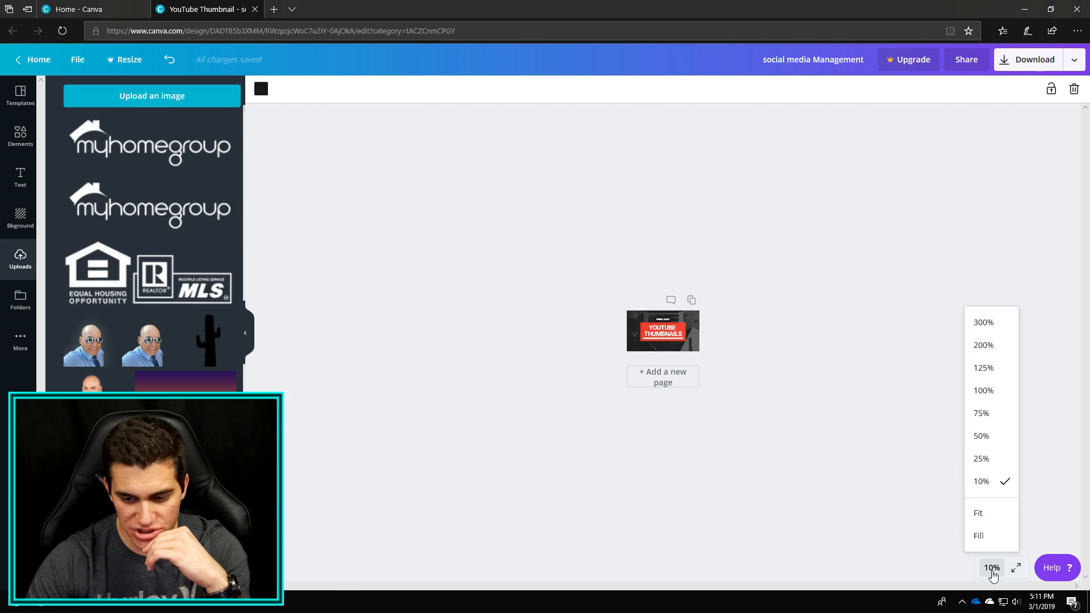
{"action": "left_click", "coordinate": [989, 391]}
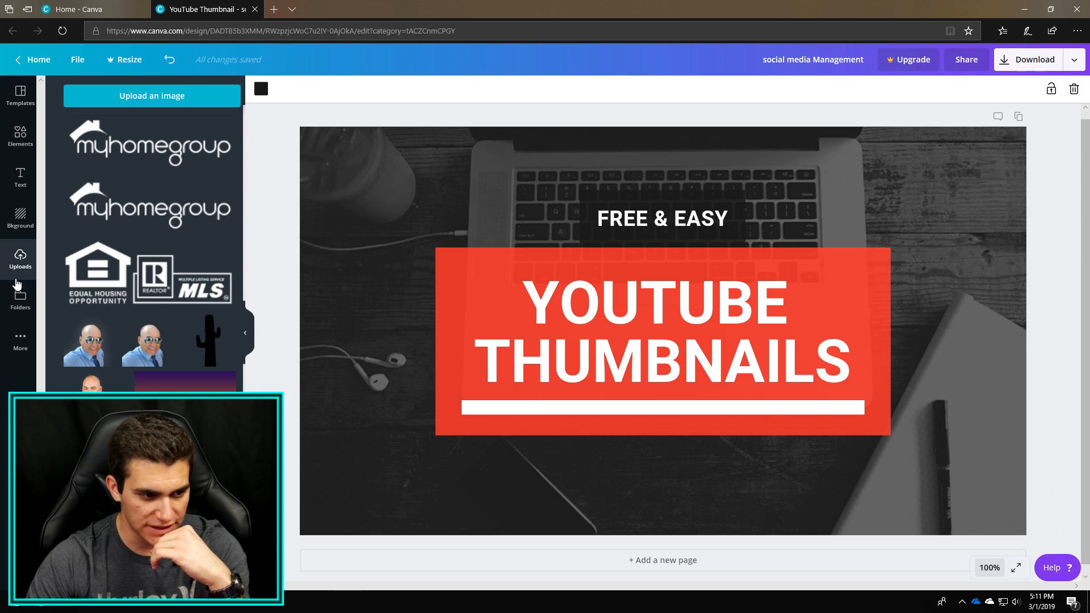
Upload the play-button pattern image, set it as the canvas background, and preview the design at 10% zoom.
{"action": "left_click", "coordinate": [165, 111]}
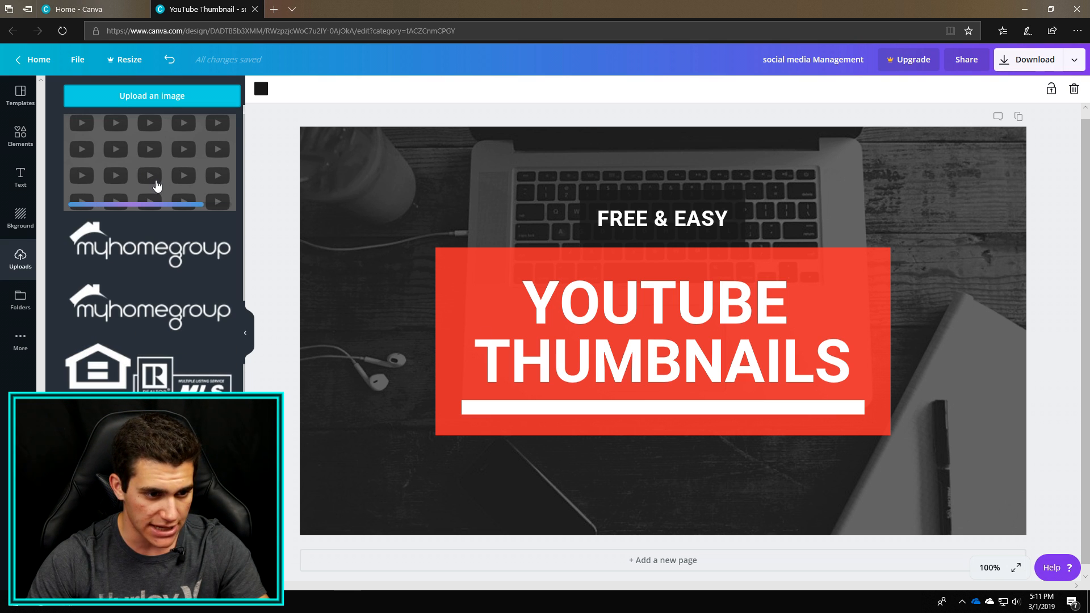
{"action": "left_click", "coordinate": [152, 176]}
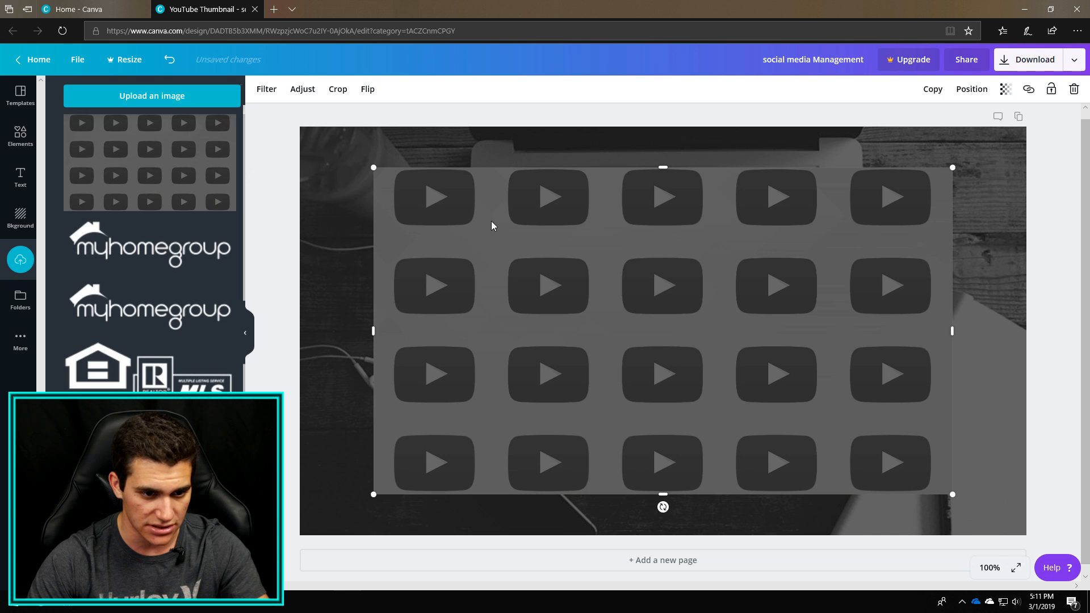
{"action": "left_click_drag", "start_coordinate": [462, 210], "coordinate": [375, 228]}
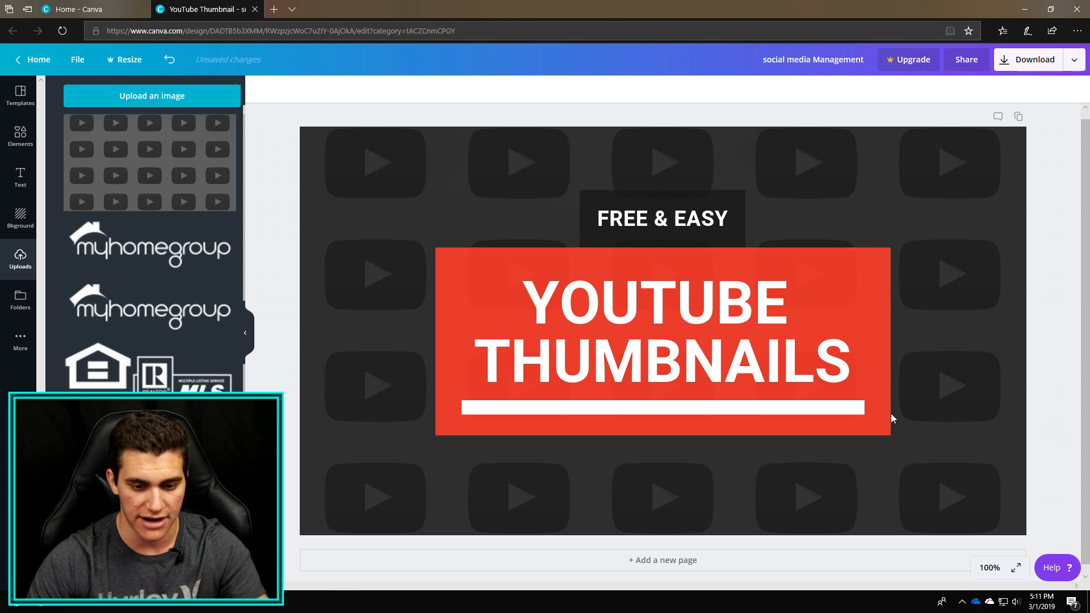
{"action": "left_click", "coordinate": [989, 567]}
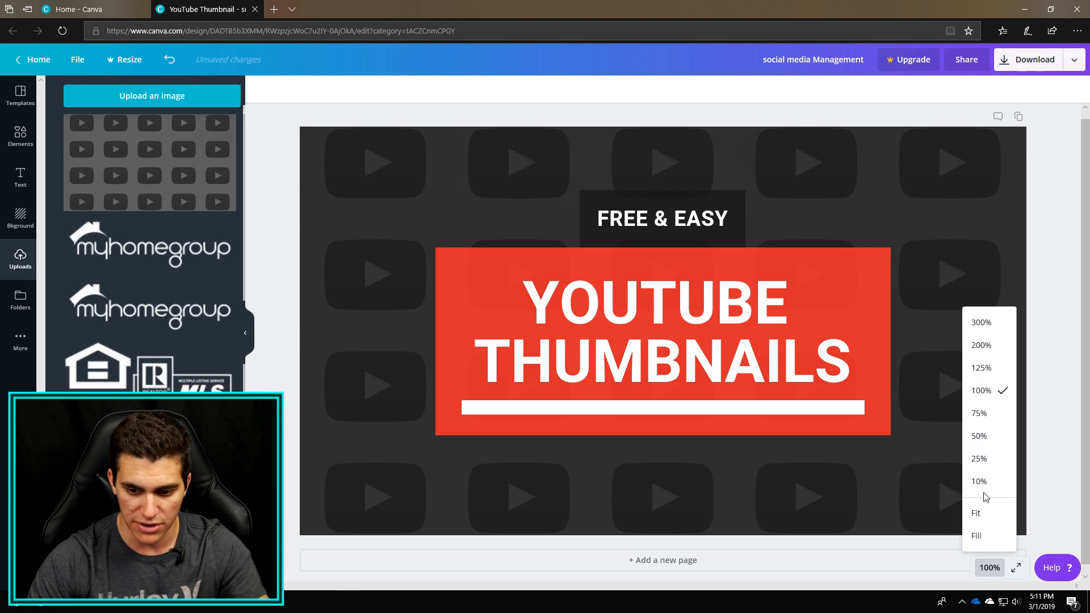
{"action": "left_click", "coordinate": [983, 484]}
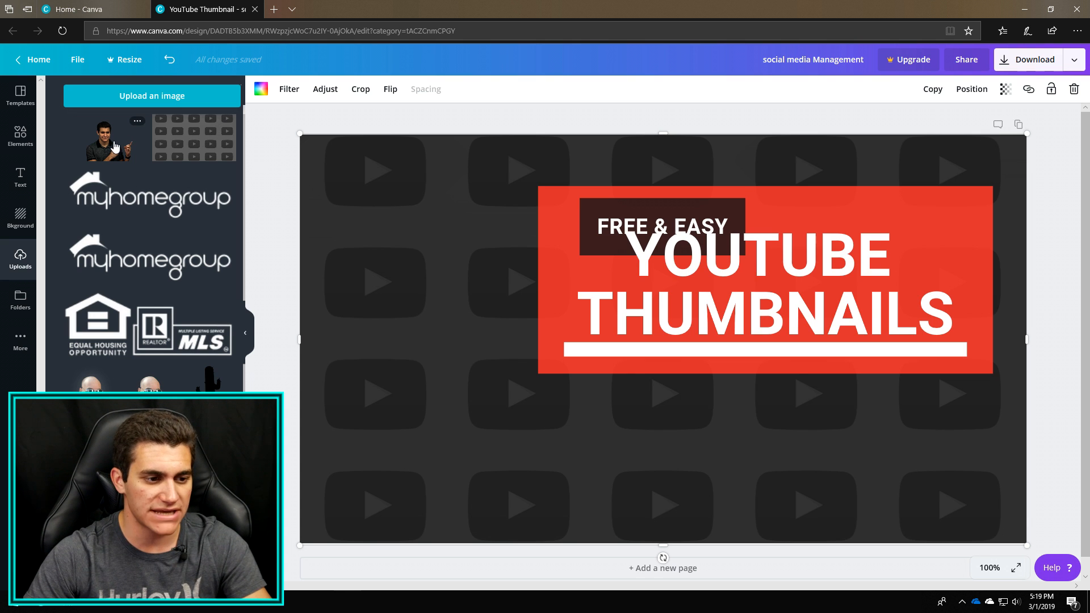
Add the uploaded cutout photo of the pointing man, enlarge it, and align it with the canvas's lower edge.
{"action": "left_click_drag", "start_coordinate": [469, 328], "coordinate": [559, 273]}
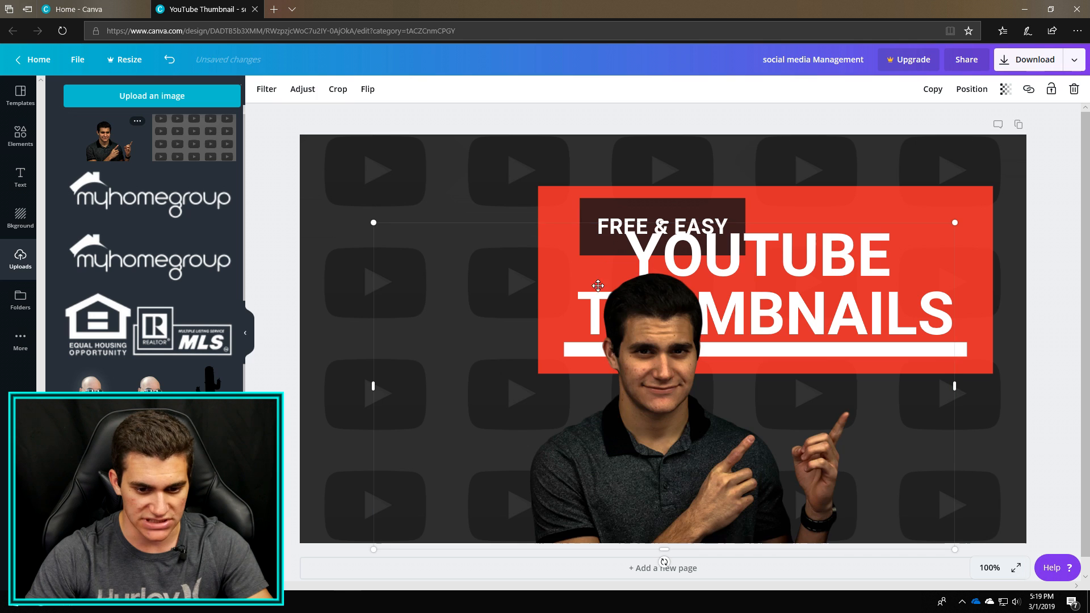
{"action": "left_click_drag", "start_coordinate": [678, 451], "coordinate": [615, 390]}
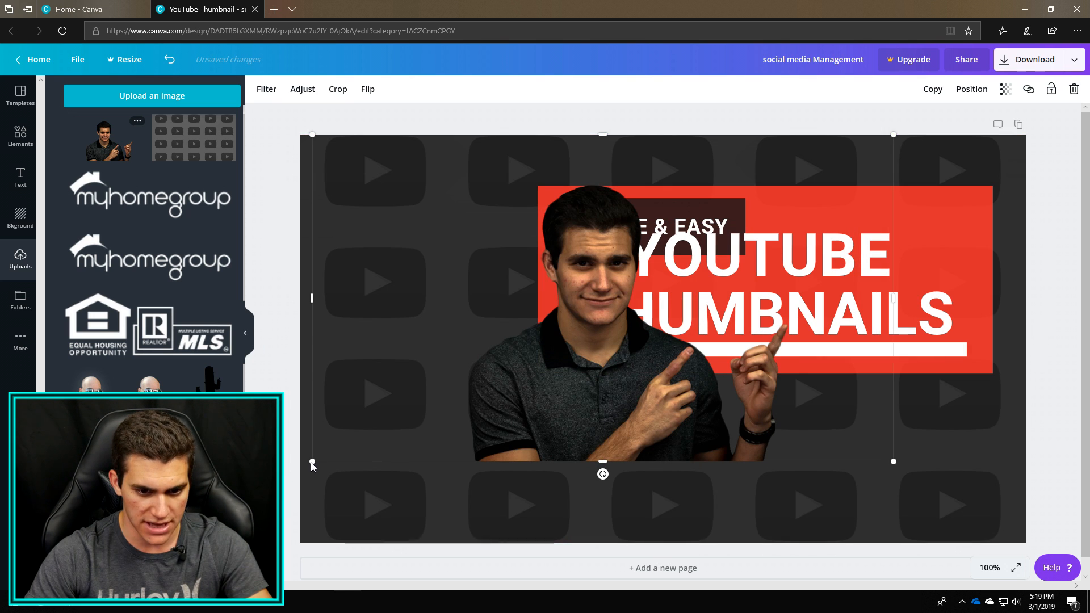
{"action": "left_click_drag", "start_coordinate": [312, 461], "coordinate": [197, 526]}
{"action": "left_click_drag", "start_coordinate": [540, 482], "coordinate": [610, 370]}
{"action": "left_click_drag", "start_coordinate": [630, 177], "coordinate": [565, 262]}
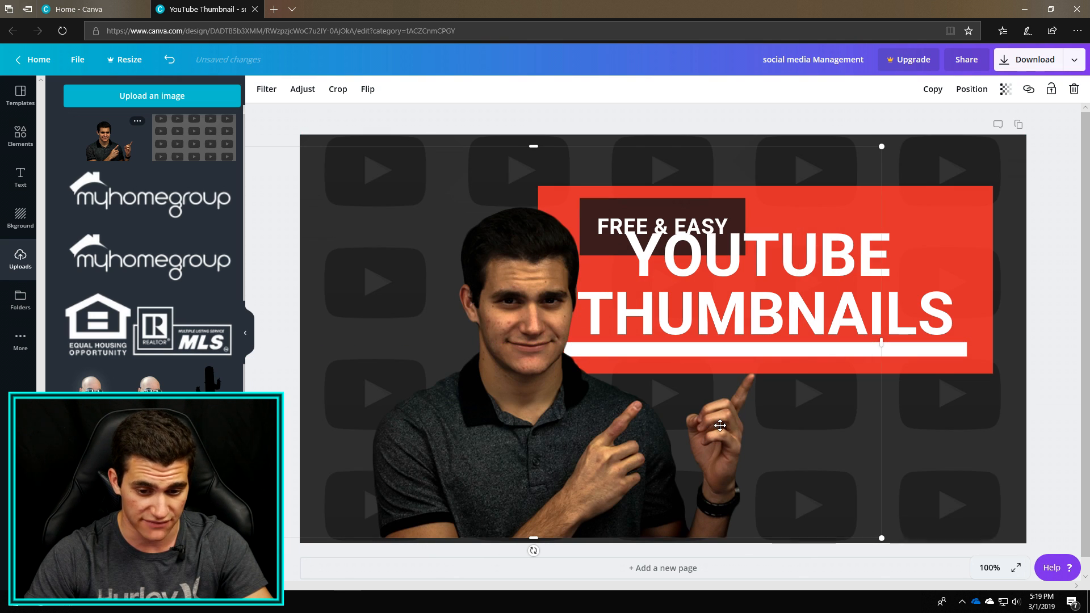
{"action": "mouse_move", "coordinate": [567, 365]}
{"action": "left_mouse_down"}
{"action": "mouse_move", "coordinate": [536, 363]}
{"action": "mouse_move", "coordinate": [556, 370]}
{"action": "left_mouse_up"}
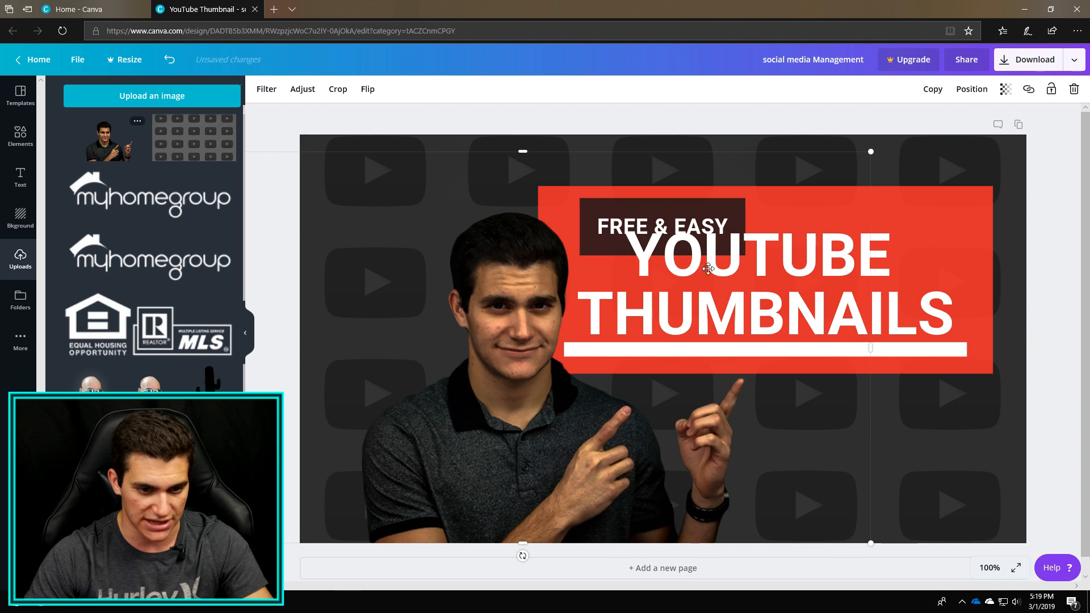
Shift the man's photo to the canvas's left edge and place the red rectangle behind the title at the upper right.
{"action": "left_click_drag", "start_coordinate": [942, 224], "coordinate": [892, 236]}
{"action": "left_click", "coordinate": [568, 445]}
{"action": "left_click_drag", "start_coordinate": [504, 314], "coordinate": [459, 316]}
{"action": "left_click_drag", "start_coordinate": [526, 391], "coordinate": [499, 389]}
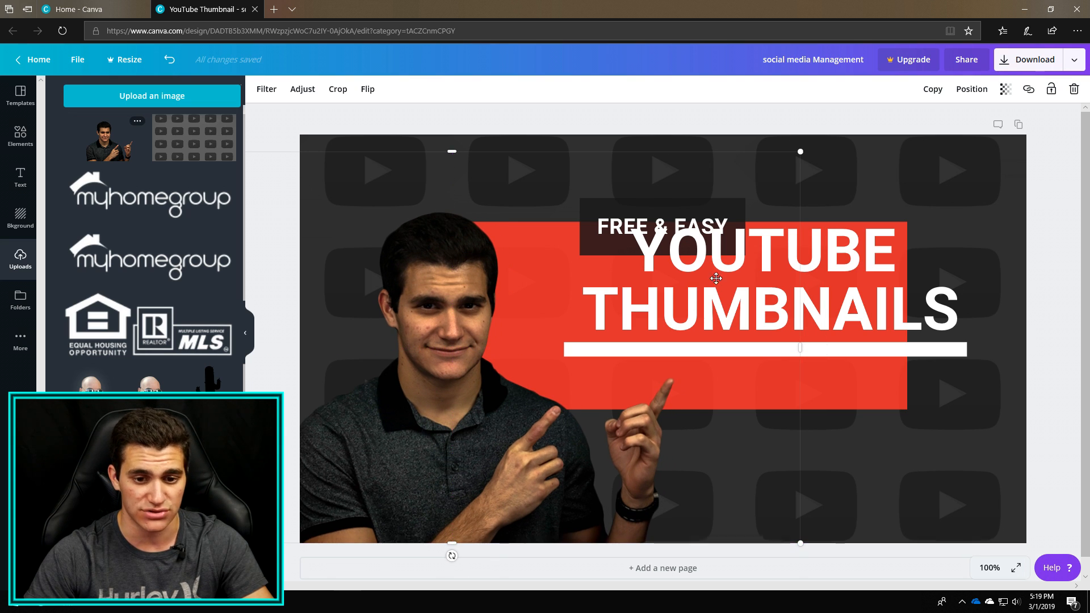
{"action": "left_click", "coordinate": [883, 240]}
{"action": "left_click_drag", "start_coordinate": [869, 390], "coordinate": [955, 359]}
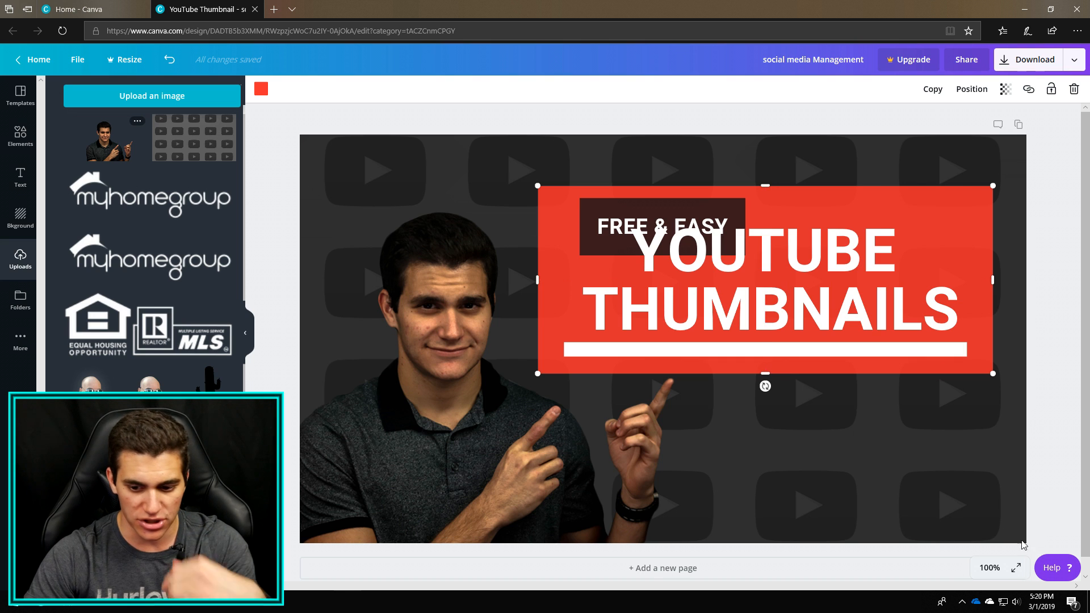
Check the thumbnail's legibility at 10% zoom, return to 100%, and set the view to 75%.
{"action": "left_click", "coordinate": [990, 568]}
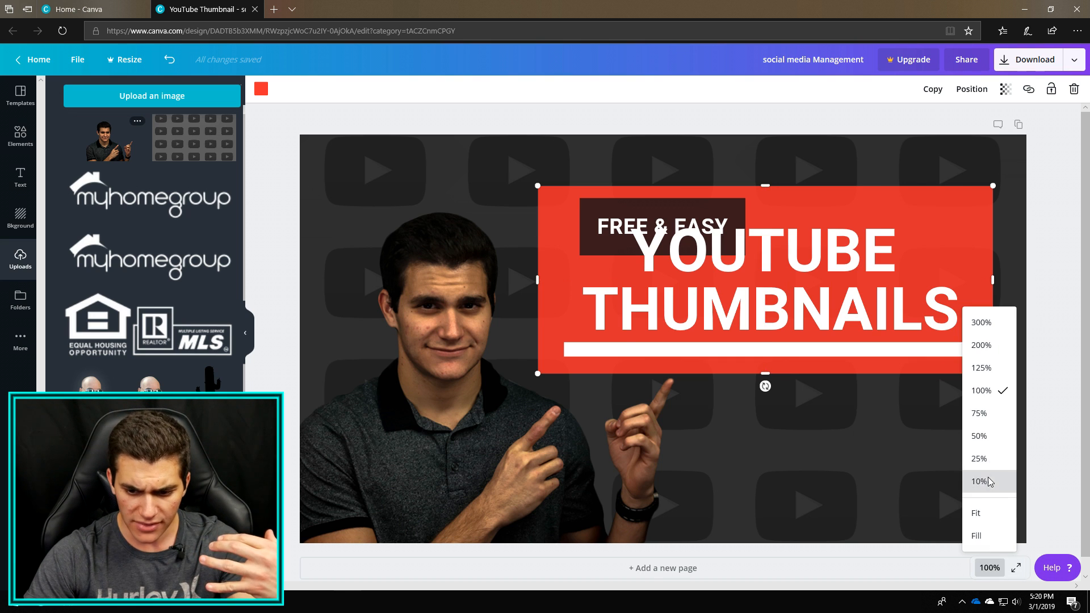
{"action": "left_click", "coordinate": [987, 480]}
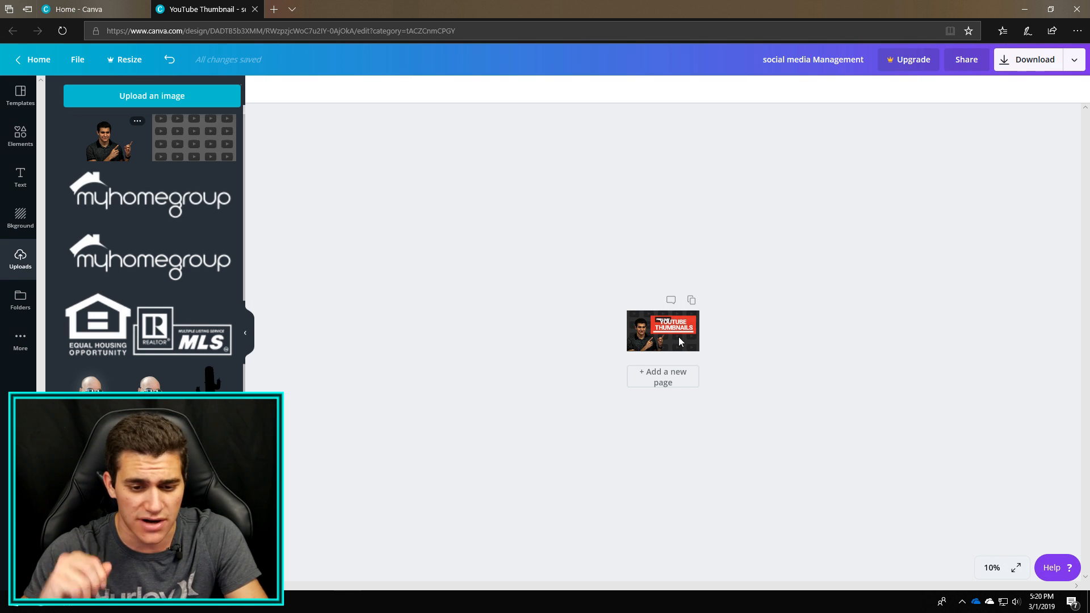
{"action": "left_click", "coordinate": [982, 569]}
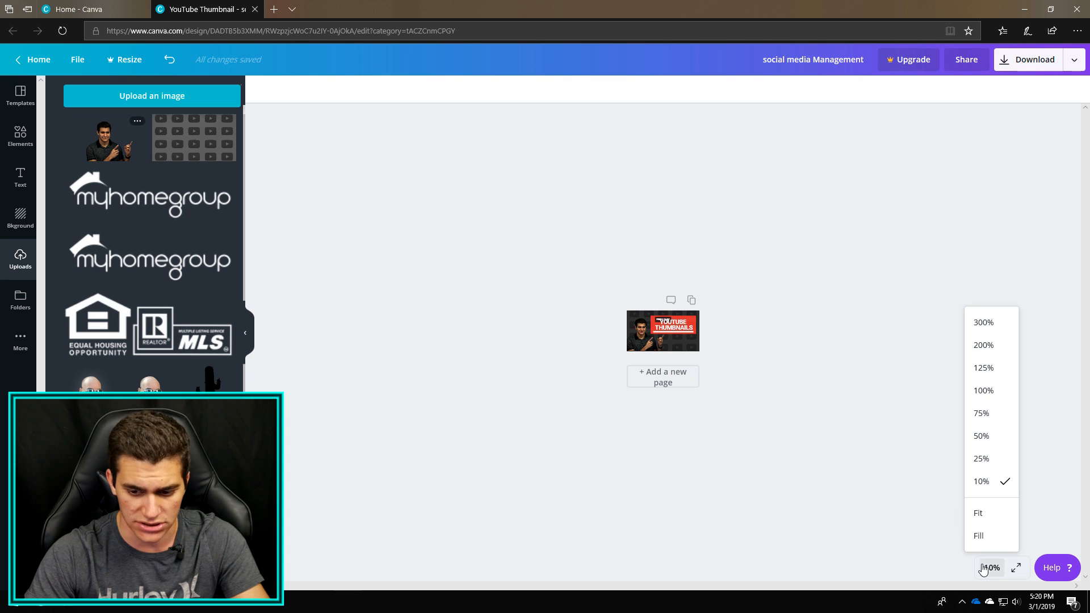
{"action": "left_click", "coordinate": [996, 393]}
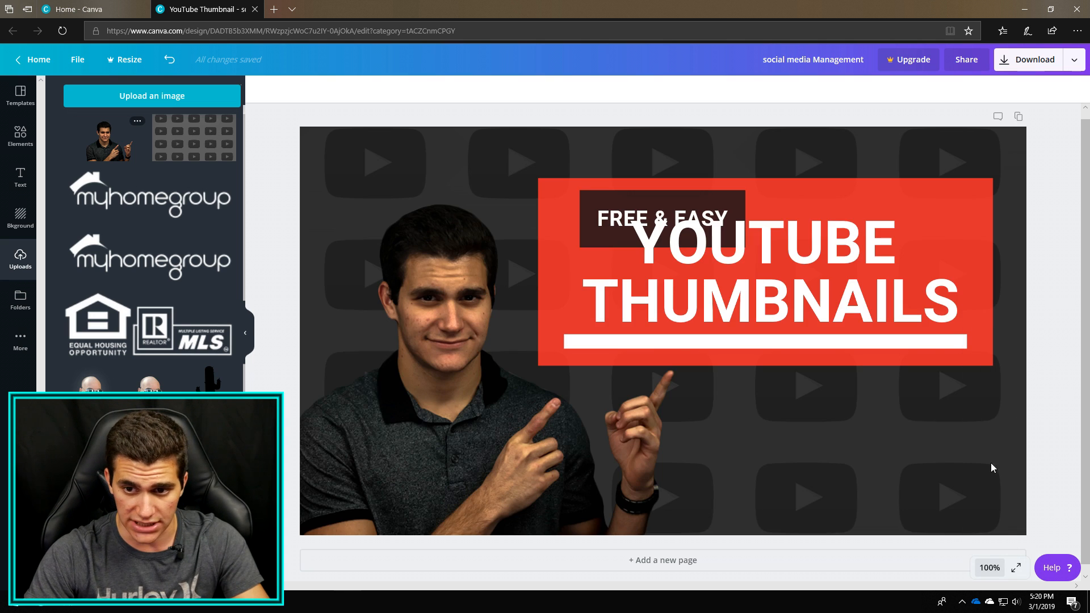
{"action": "left_click", "coordinate": [988, 569]}
{"action": "left_click", "coordinate": [994, 418]}
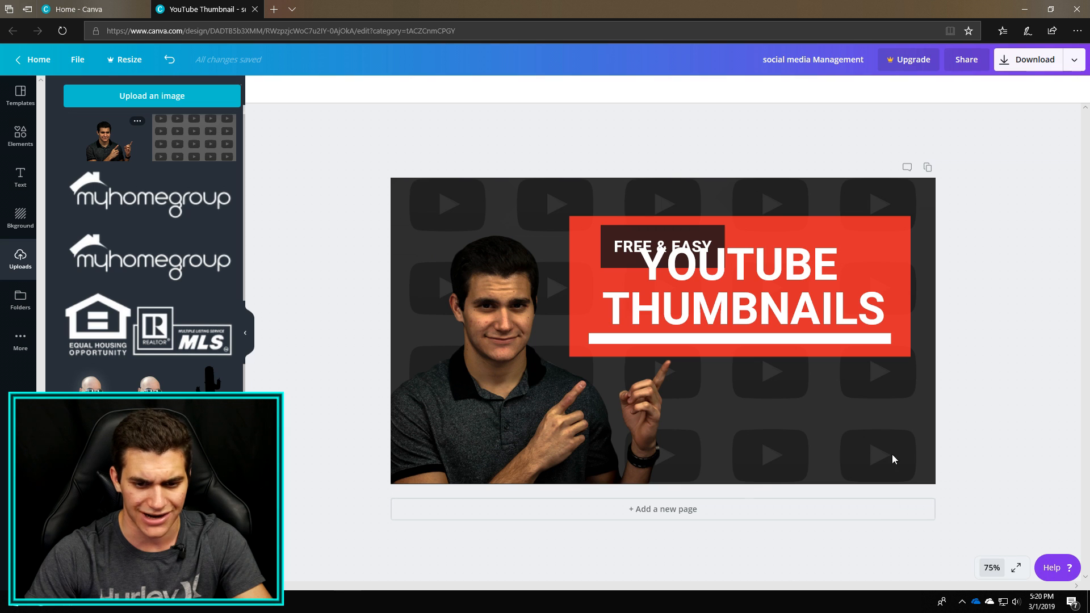
Move the YOUTUBE THUMBNAILS title lower on the red rectangle and select the overlapping FREE & EASY label.
{"action": "left_click", "coordinate": [883, 246]}
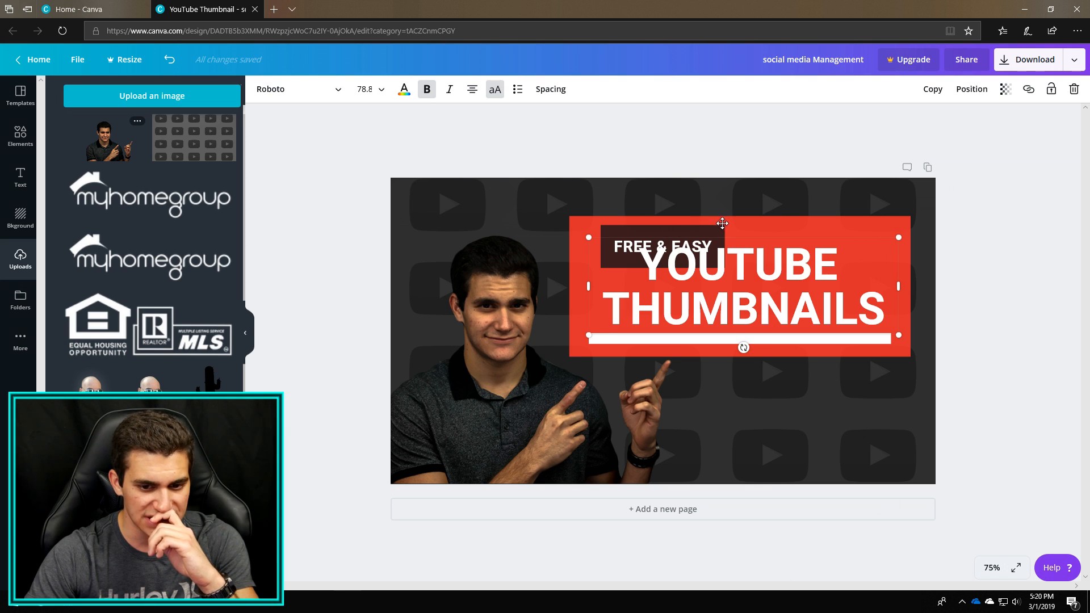
{"action": "left_click_drag", "start_coordinate": [767, 239], "coordinate": [772, 282]}
{"action": "left_click", "coordinate": [704, 237]}
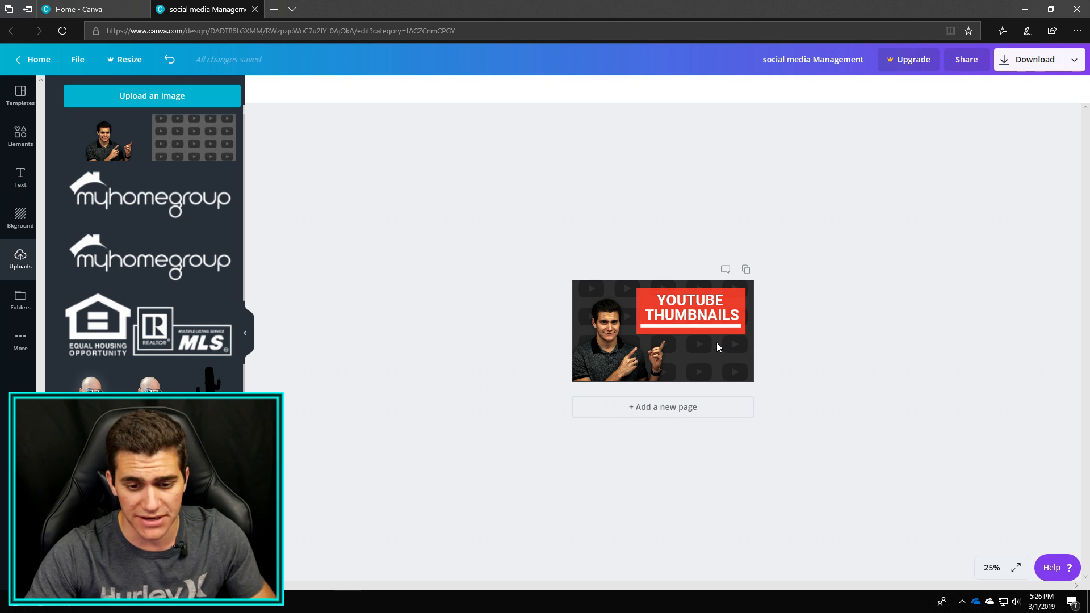
Try the Carter One font on the YOUTUBE THUMBNAILS title.
{"action": "left_click", "coordinate": [990, 568]}
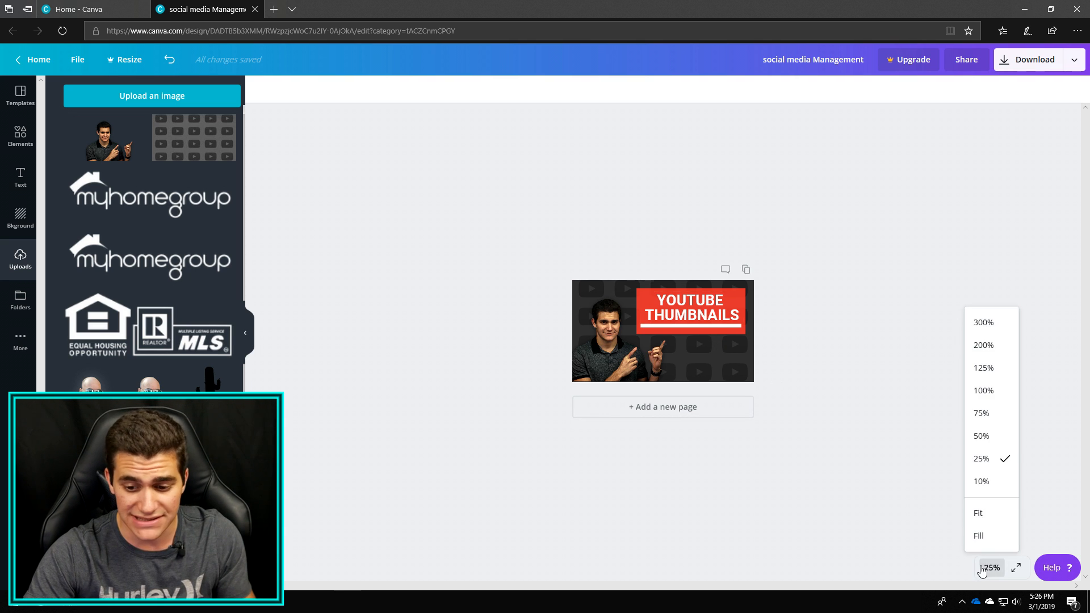
{"action": "left_click", "coordinate": [983, 390]}
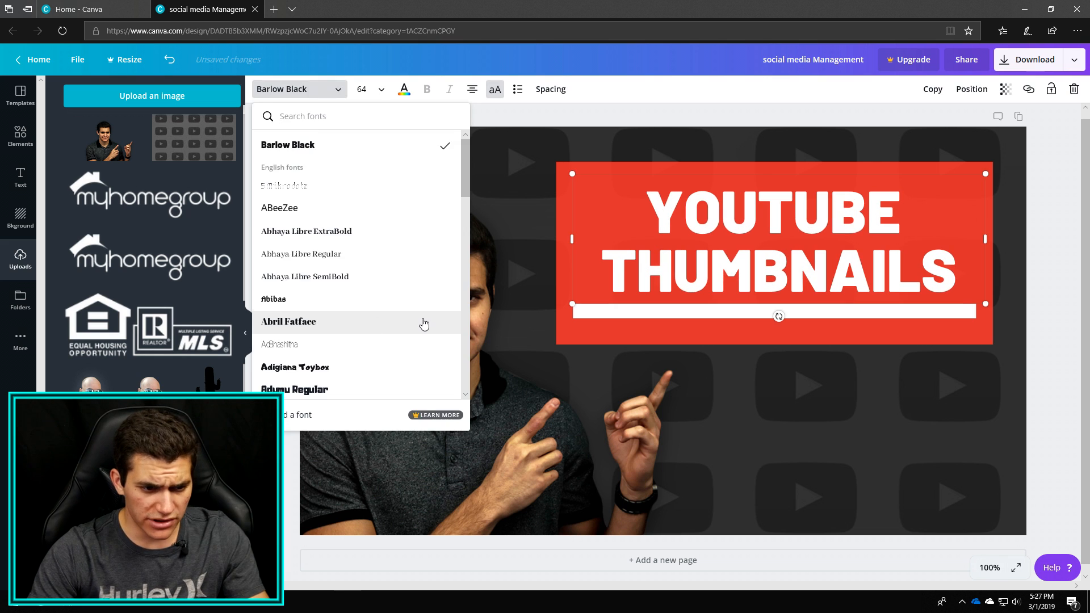
{"action": "scroll", "coordinate": [423, 319], "scroll_direction": "down", "scroll_amount": 10}
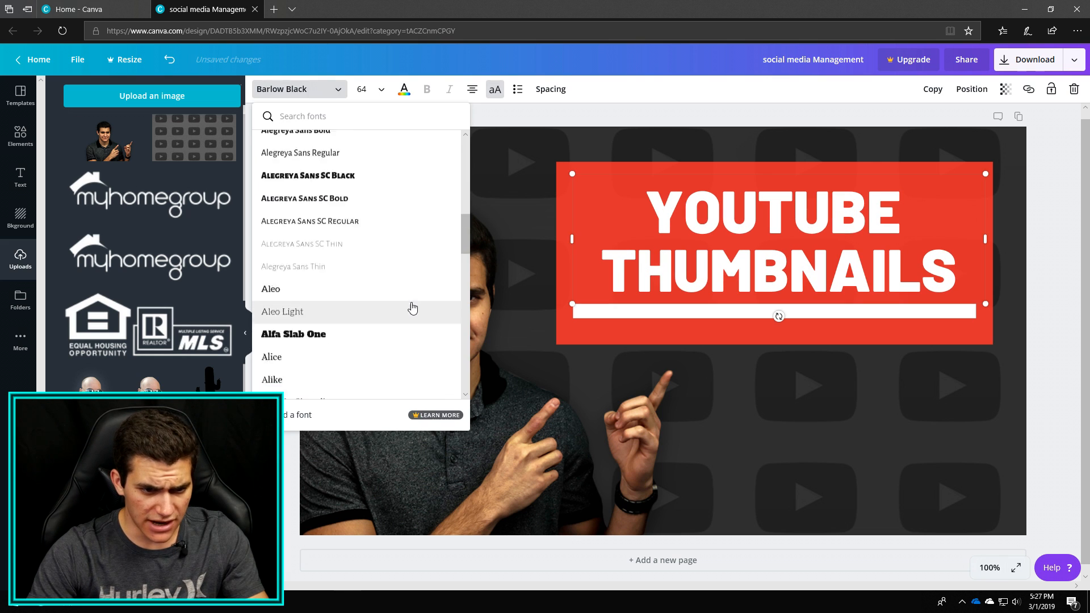
{"action": "scroll", "coordinate": [401, 299], "scroll_direction": "down", "scroll_amount": 8}
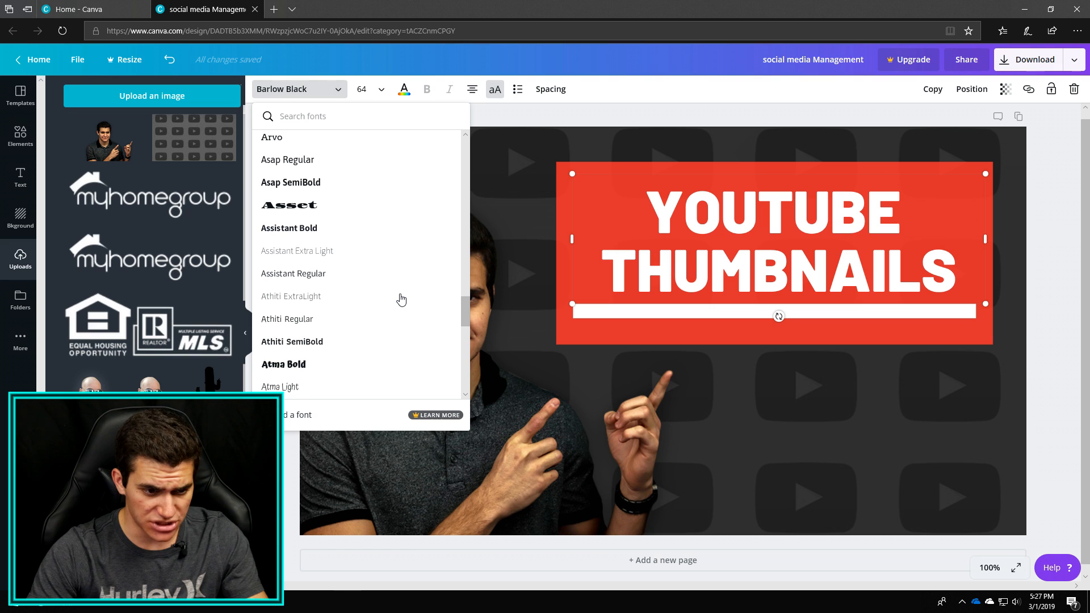
{"action": "scroll", "coordinate": [400, 298], "scroll_direction": "down", "scroll_amount": 2}
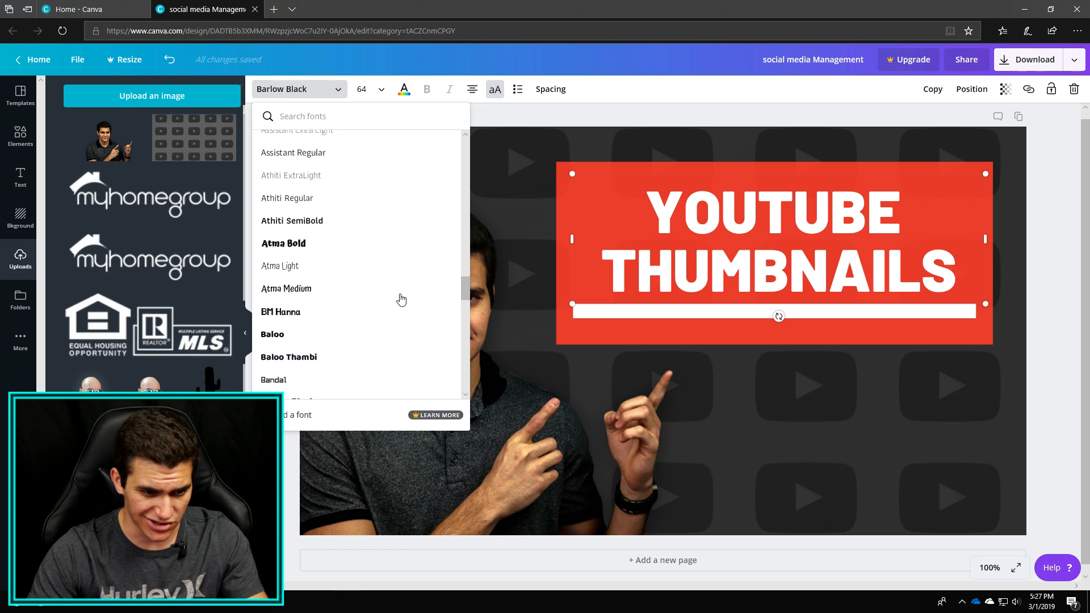
{"action": "scroll", "coordinate": [401, 298], "scroll_direction": "down", "scroll_amount": 3}
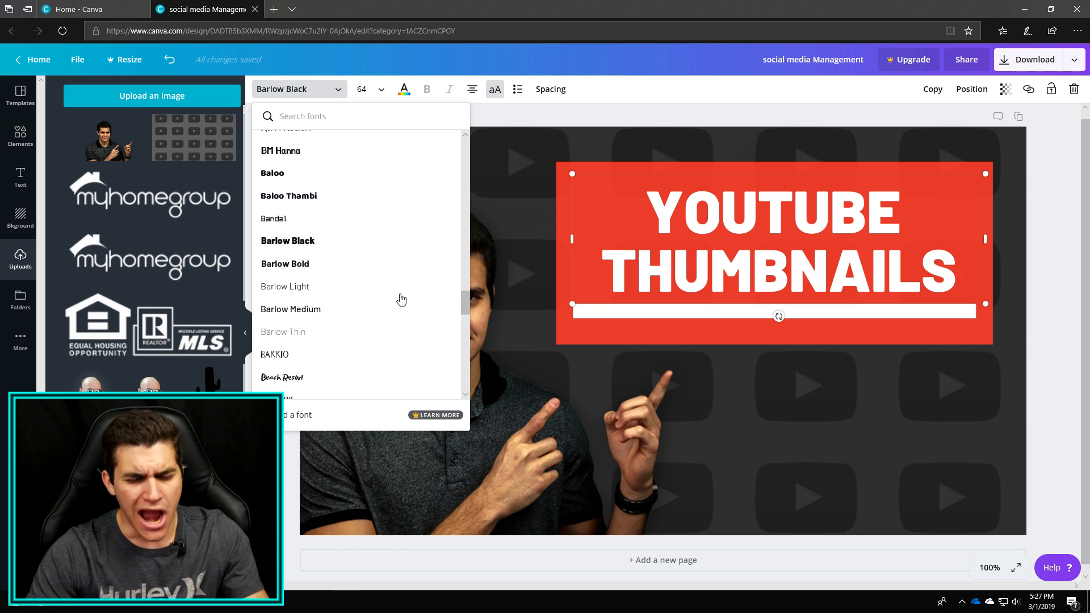
{"action": "scroll", "coordinate": [394, 304], "scroll_direction": "down", "scroll_amount": 4}
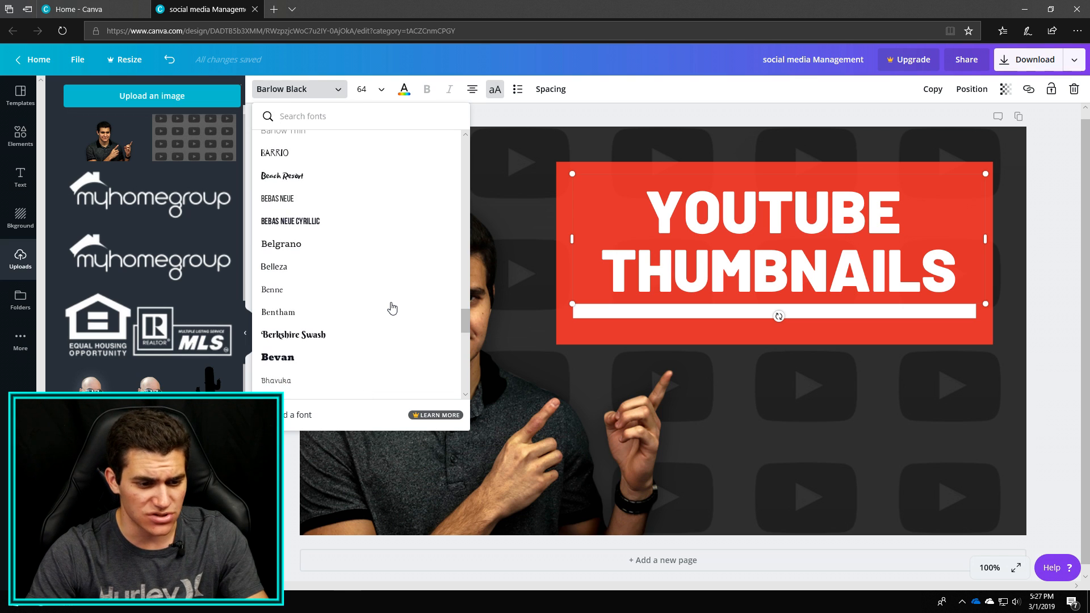
{"action": "scroll", "coordinate": [392, 307], "scroll_direction": "down", "scroll_amount": 10}
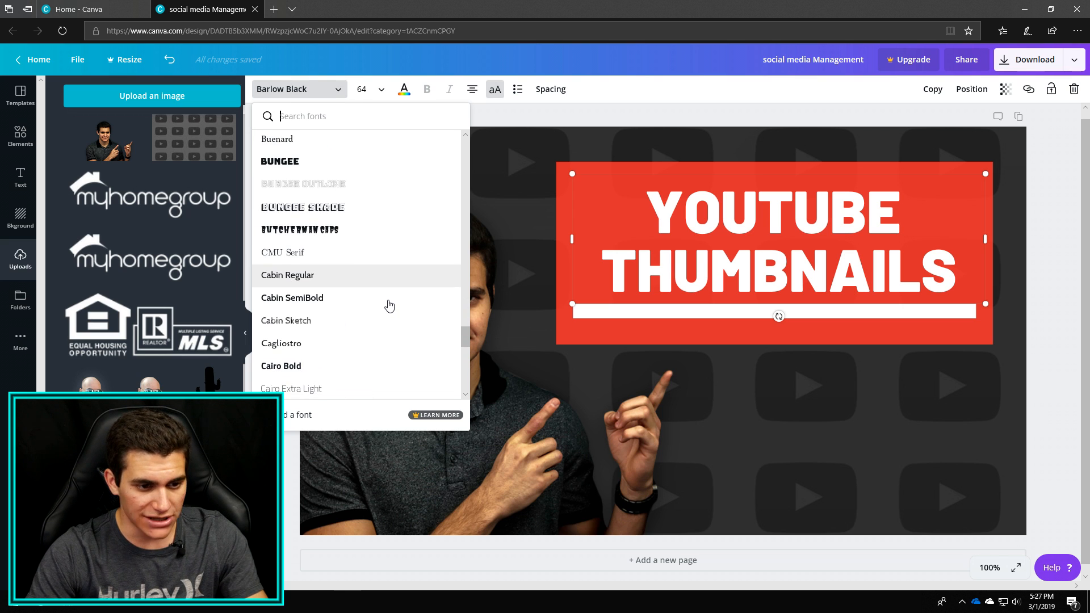
{"action": "scroll", "coordinate": [389, 307], "scroll_direction": "down", "scroll_amount": 4}
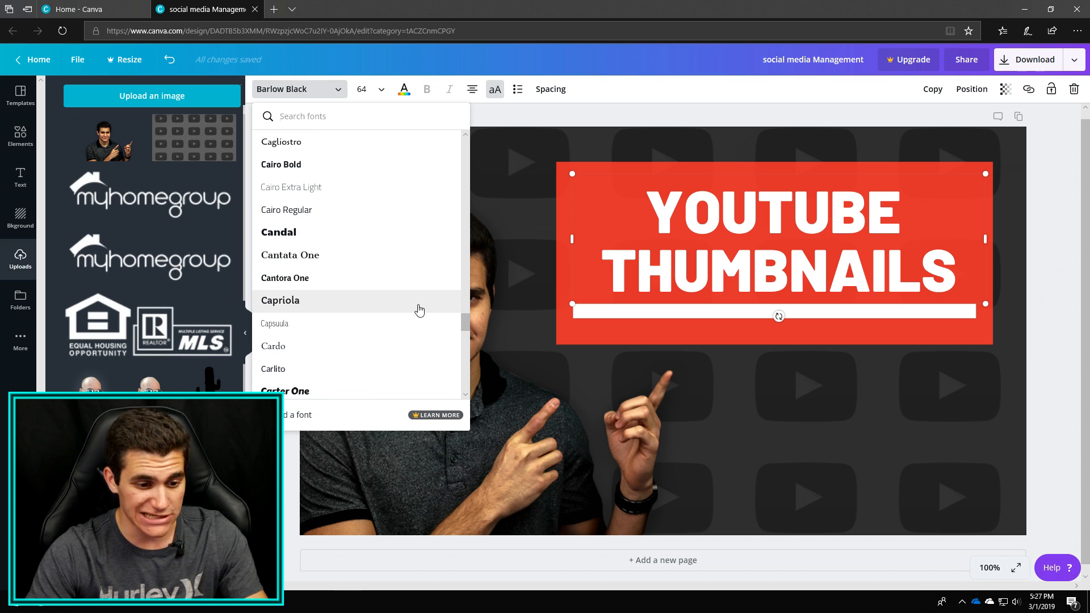
{"action": "left_click", "coordinate": [327, 393]}
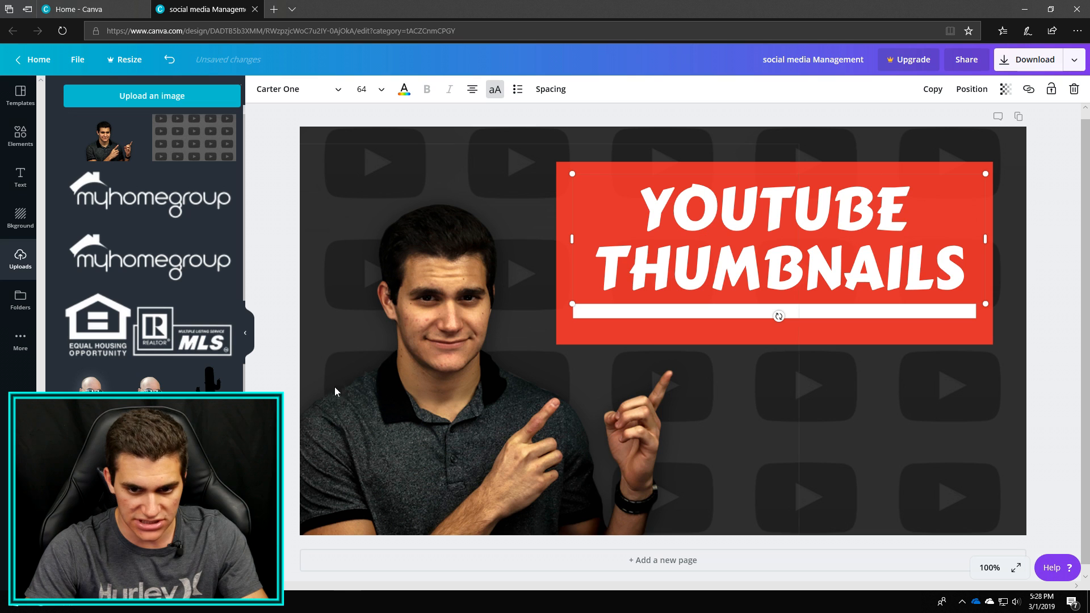
Select the whole YOUTUBE THUMBNAILS title text and change its font back to Barlow Black.
{"action": "left_click_drag", "start_coordinate": [635, 217], "coordinate": [965, 281]}
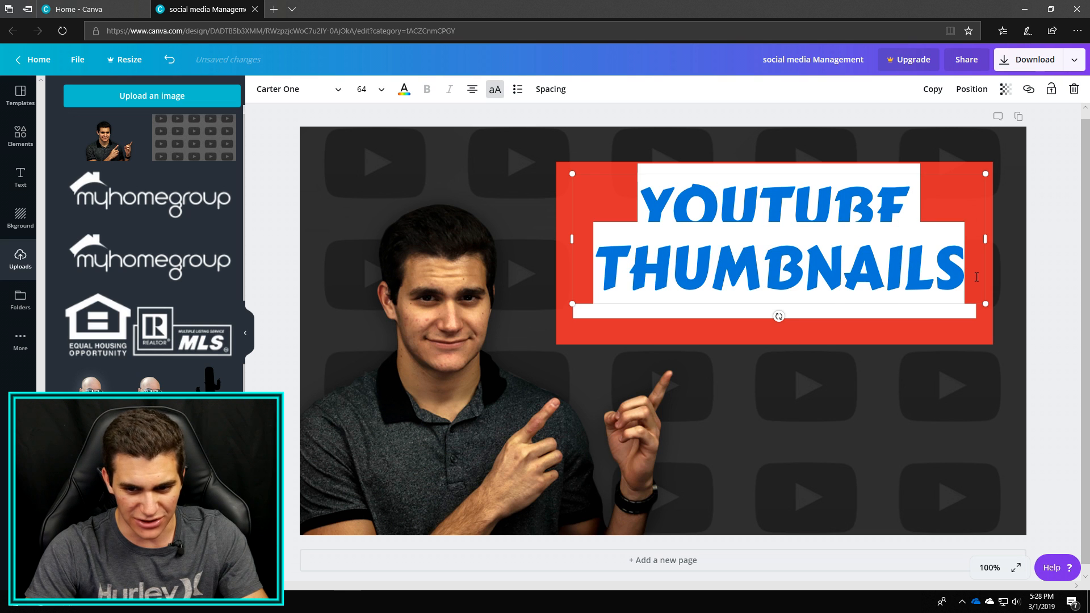
{"action": "left_click", "coordinate": [310, 91]}
{"action": "type", "text": "barlo"}
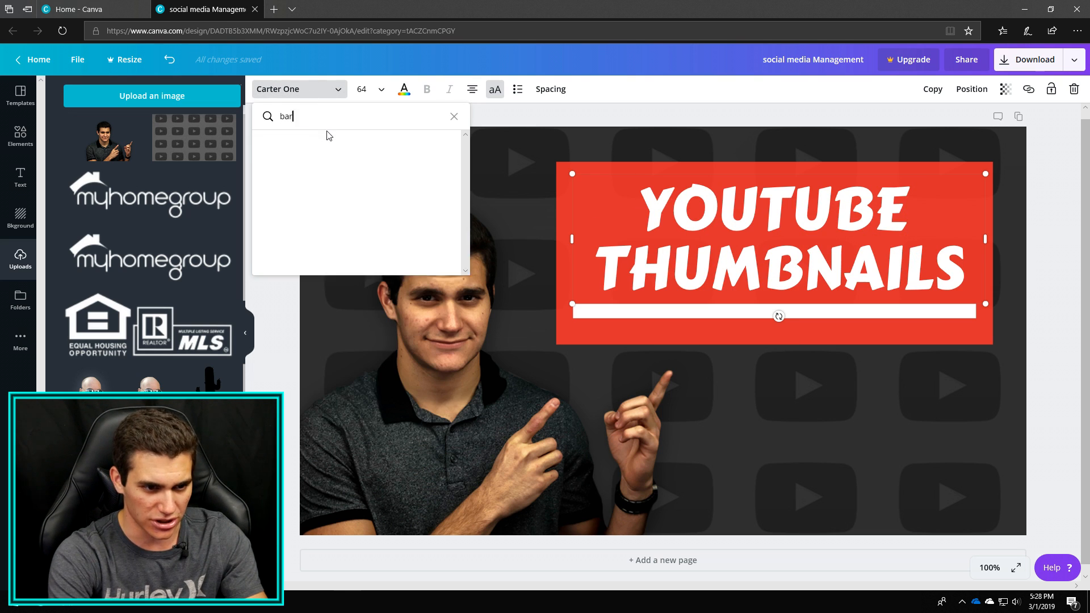
{"action": "left_click", "coordinate": [317, 149]}
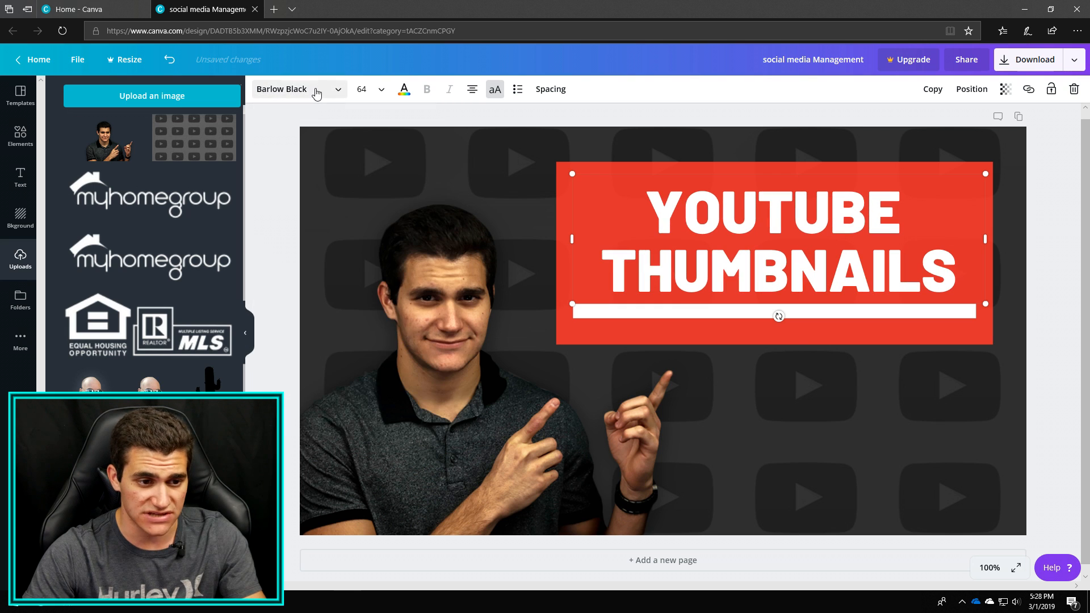
Browse the available fonts for a bold sans-serif and apply Now Bold to the YOUTUBE THUMBNAILS title.
{"action": "left_click", "coordinate": [316, 91]}
{"action": "left_click_drag", "start_coordinate": [465, 160], "coordinate": [473, 382]}
{"action": "scroll", "coordinate": [386, 354], "scroll_direction": "down", "scroll_amount": 5}
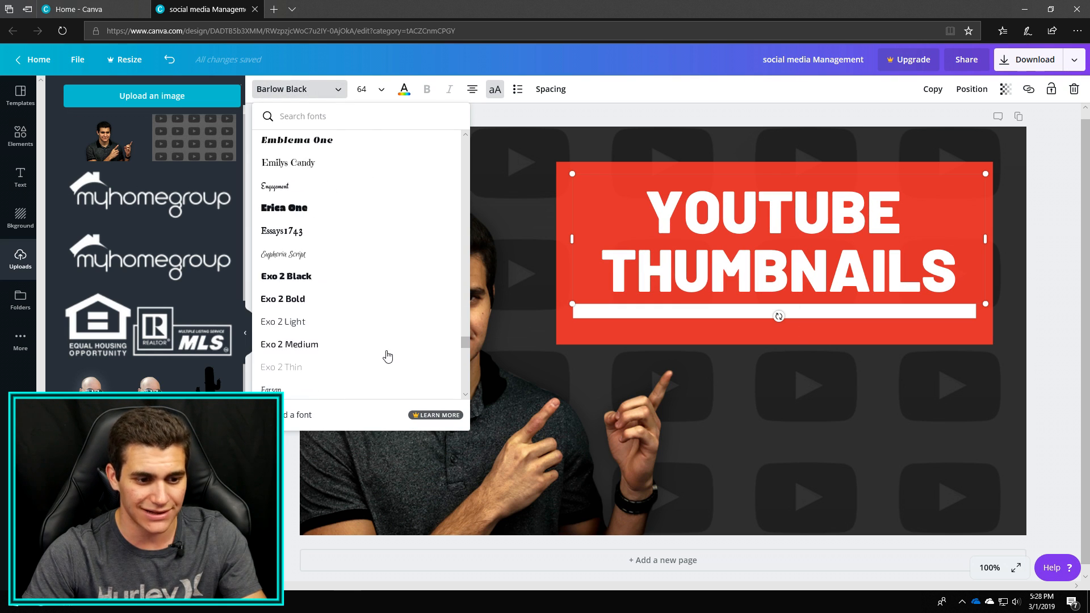
{"action": "scroll", "coordinate": [388, 352], "scroll_direction": "down", "scroll_amount": 3}
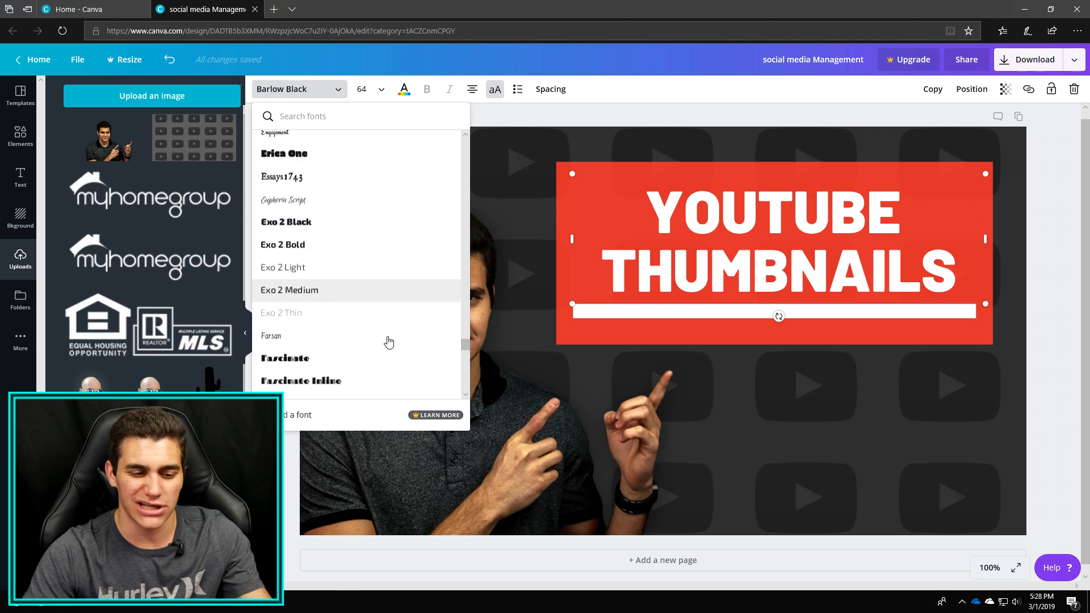
{"action": "scroll", "coordinate": [388, 341], "scroll_direction": "down", "scroll_amount": 6}
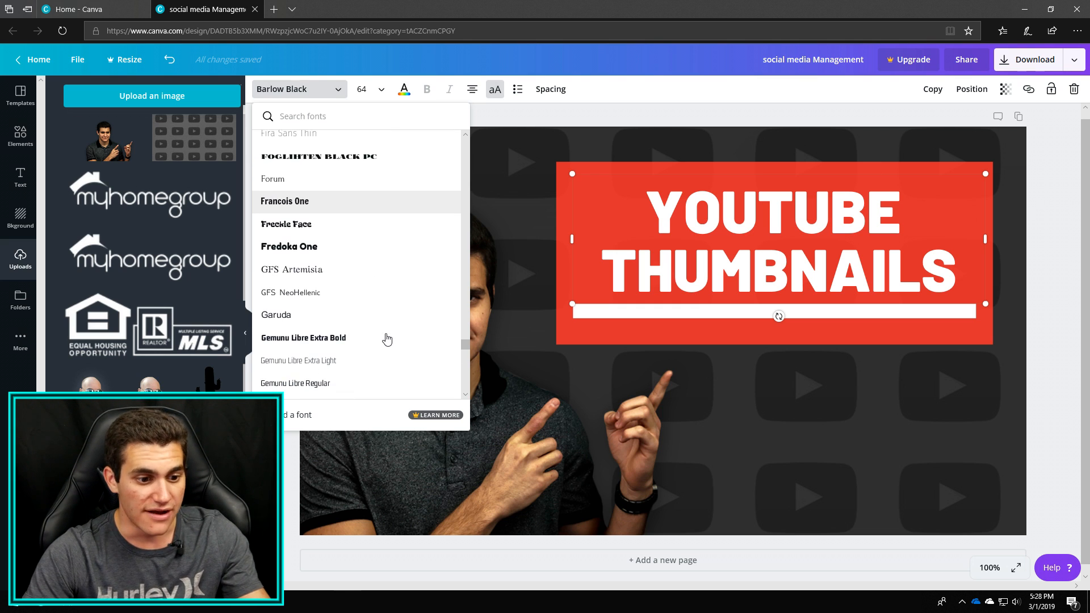
{"action": "scroll", "coordinate": [385, 339], "scroll_direction": "down", "scroll_amount": 7}
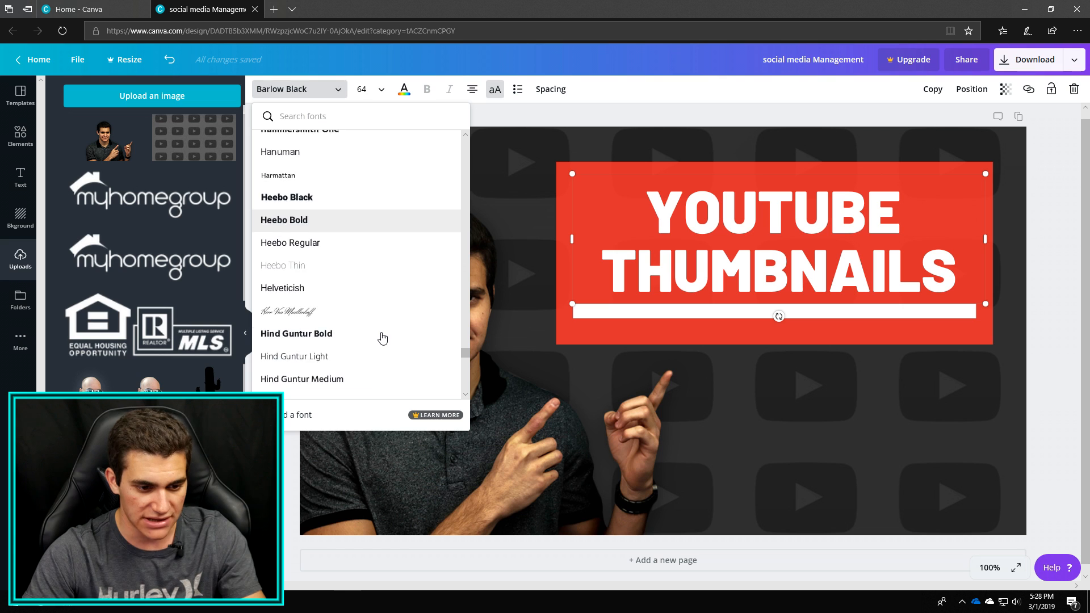
{"action": "scroll", "coordinate": [382, 339], "scroll_direction": "down", "scroll_amount": 4}
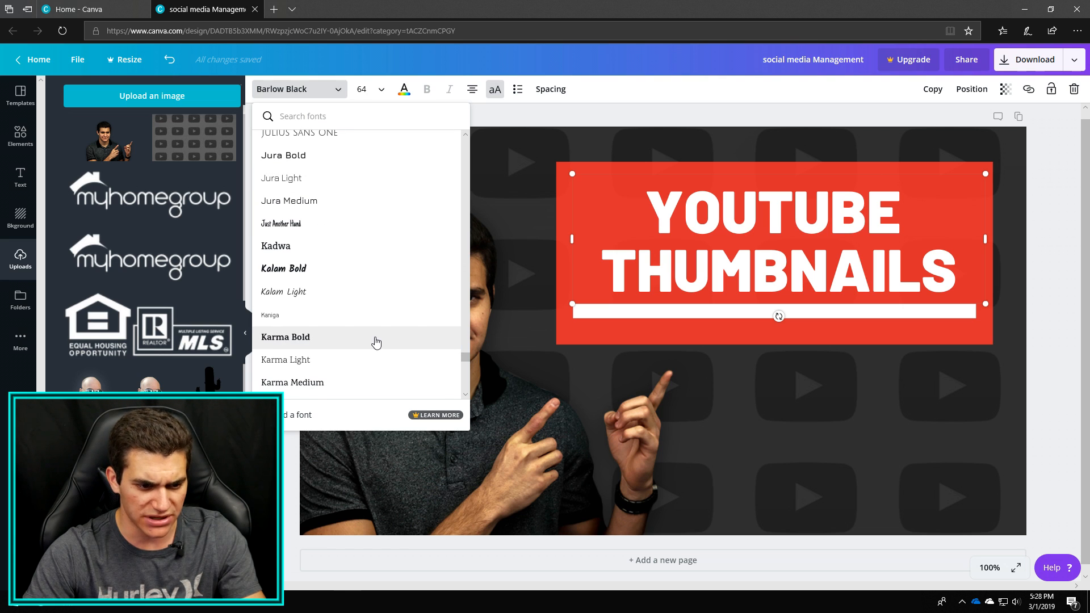
{"action": "scroll", "coordinate": [376, 341], "scroll_direction": "down", "scroll_amount": 6}
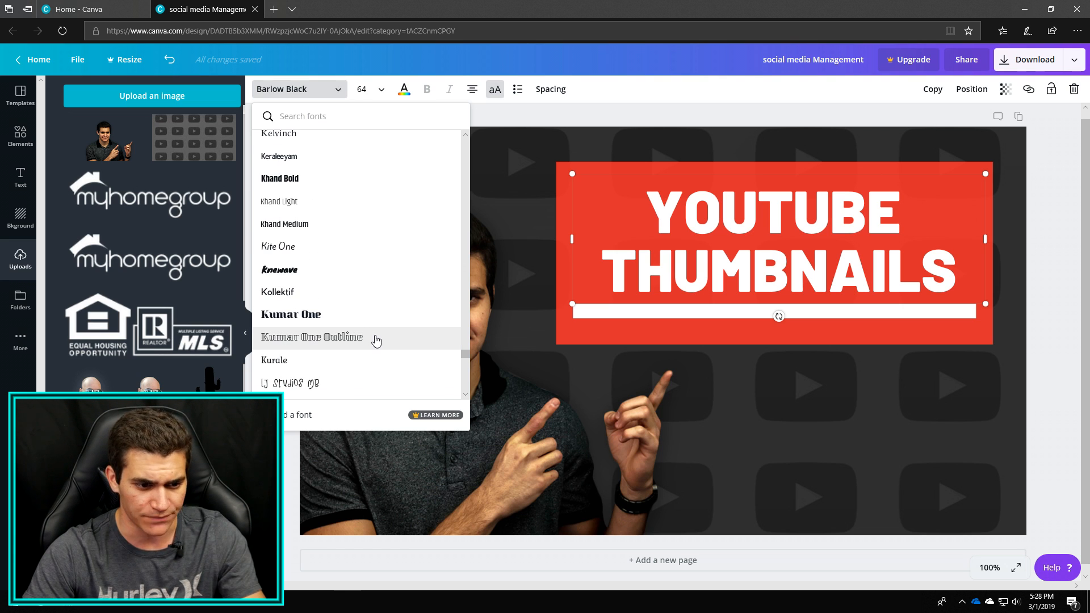
{"action": "scroll", "coordinate": [376, 340], "scroll_direction": "down", "scroll_amount": 6}
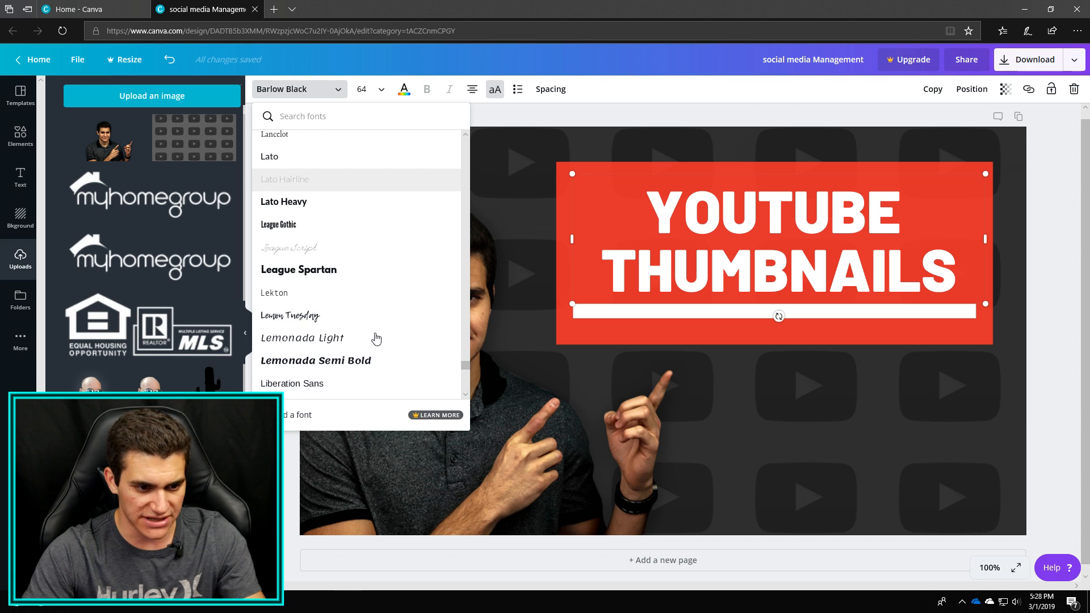
{"action": "scroll", "coordinate": [376, 336], "scroll_direction": "down", "scroll_amount": 8}
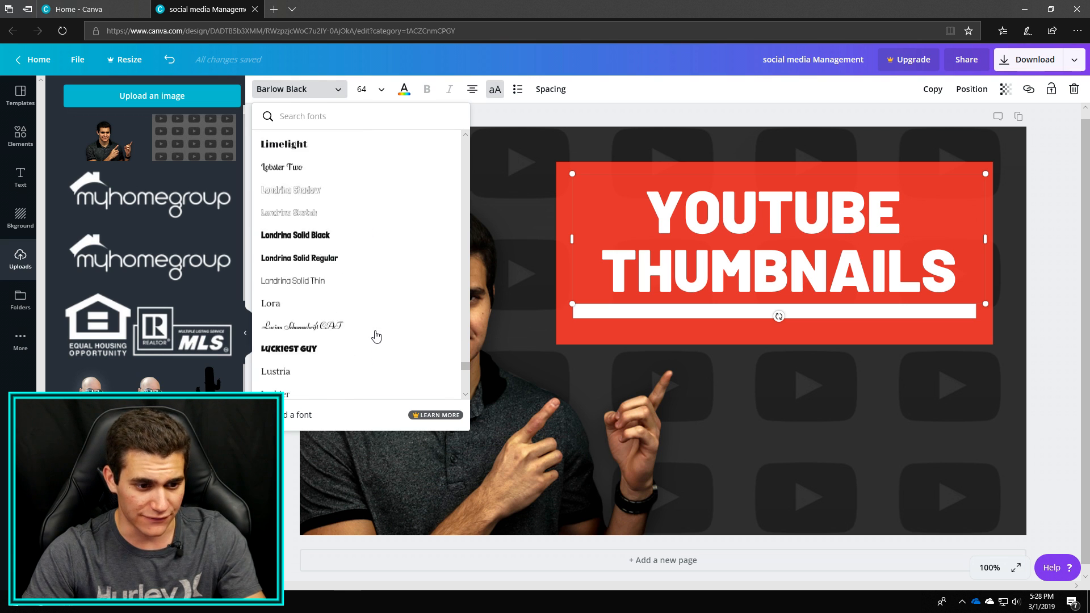
{"action": "scroll", "coordinate": [375, 336], "scroll_direction": "down", "scroll_amount": 10}
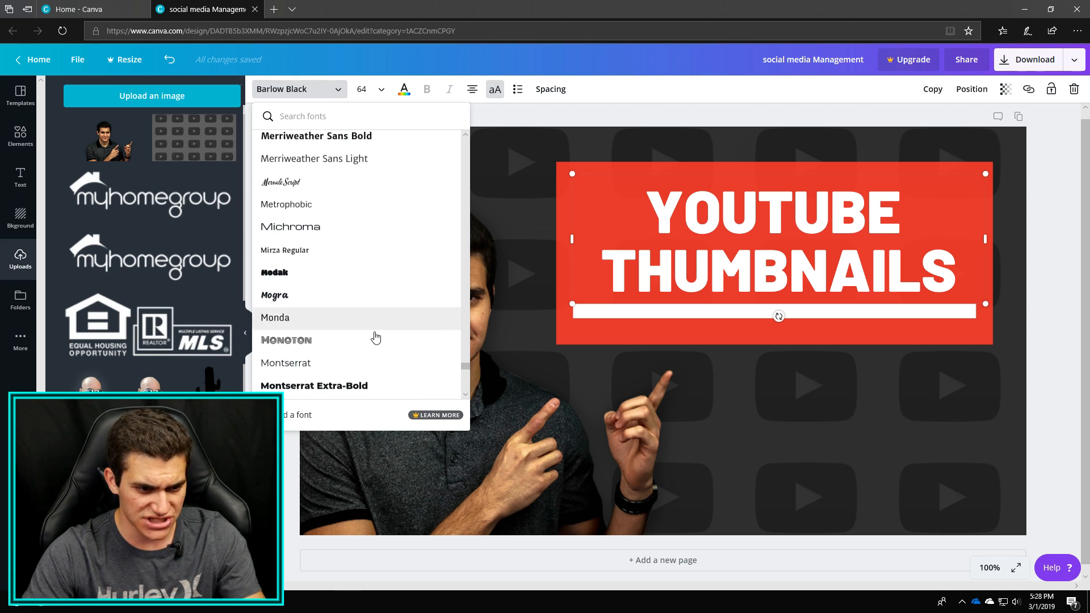
{"action": "scroll", "coordinate": [374, 339], "scroll_direction": "up", "scroll_amount": 3}
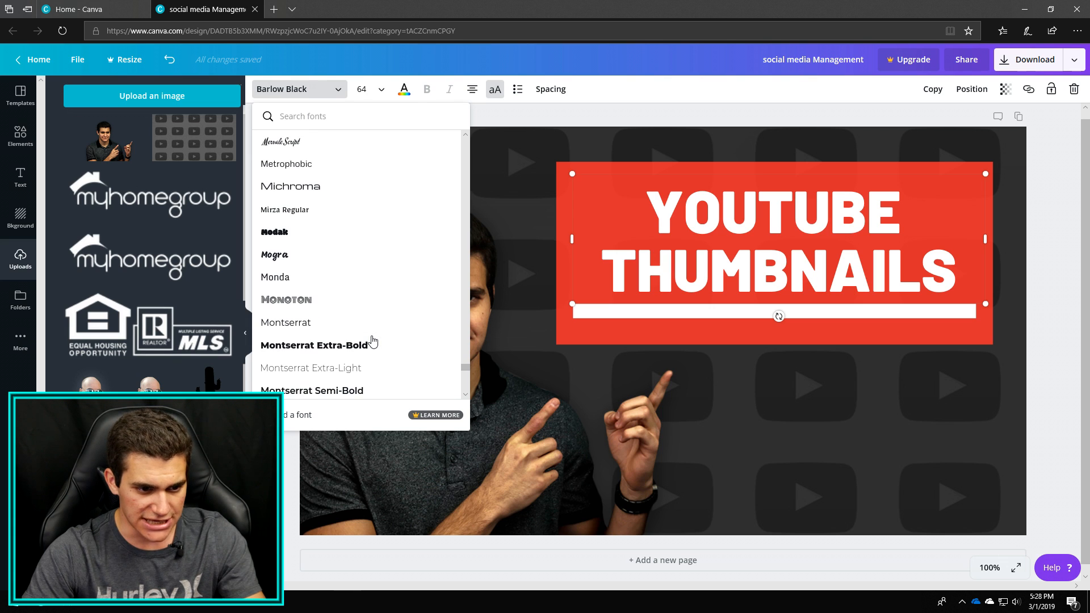
{"action": "scroll", "coordinate": [373, 341], "scroll_direction": "down", "scroll_amount": 3}
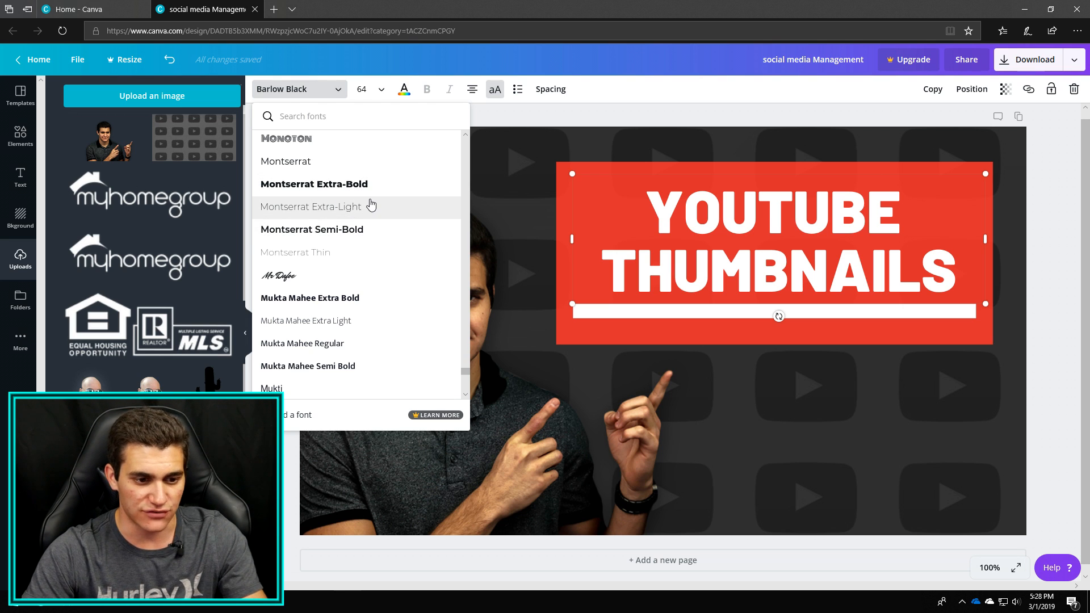
{"action": "scroll", "coordinate": [389, 255], "scroll_direction": "down", "scroll_amount": 4}
{"action": "scroll", "coordinate": [389, 254], "scroll_direction": "down", "scroll_amount": 6}
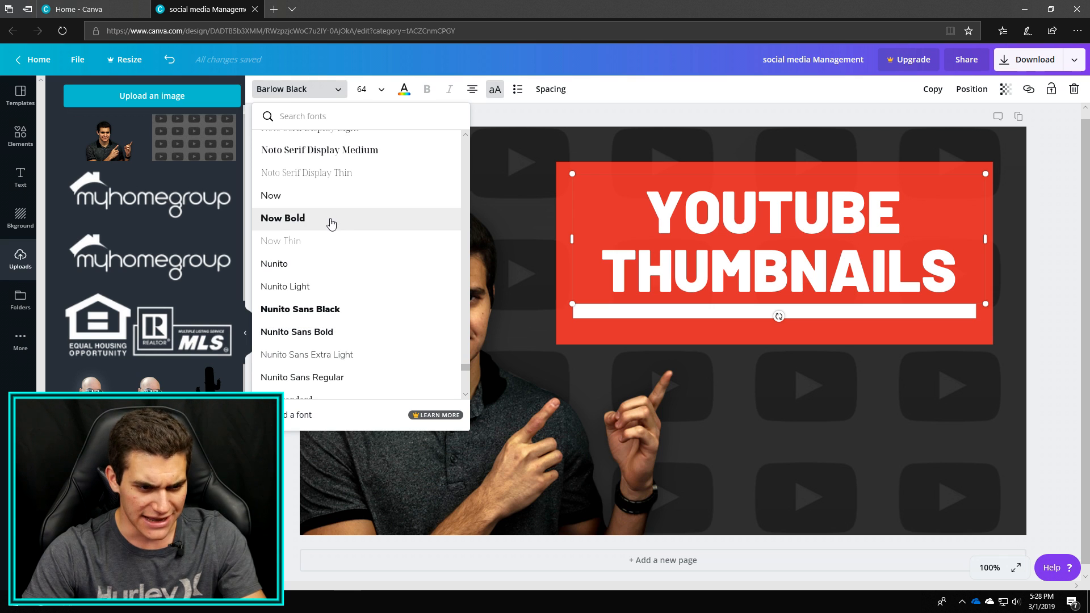
{"action": "left_click", "coordinate": [329, 221]}
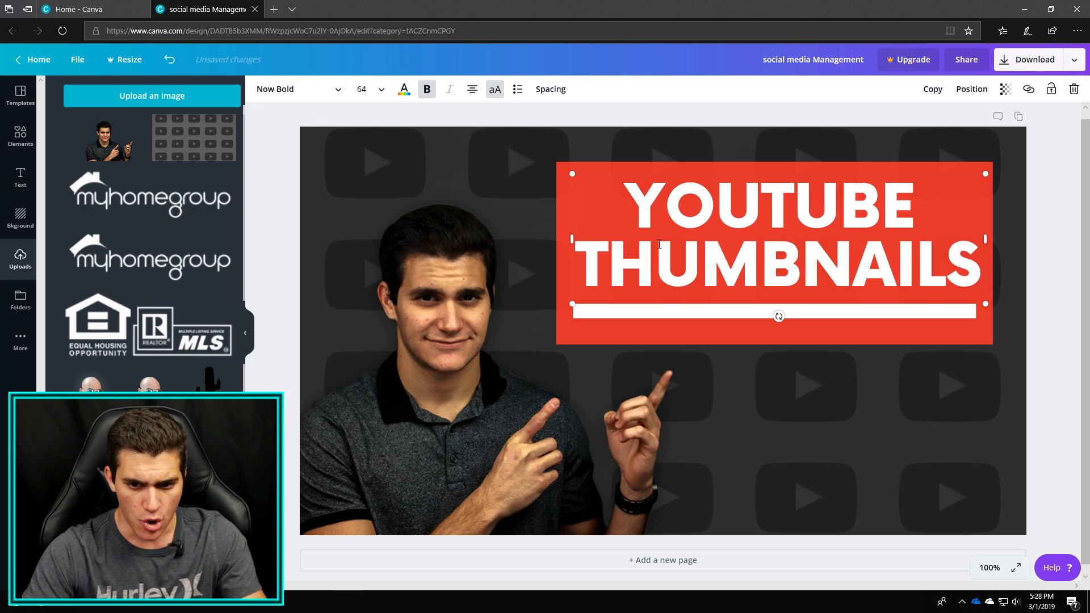
Leave the title's text editing and check the thumbnail's legibility at 25% zoom.
{"action": "left_click_drag", "start_coordinate": [642, 207], "coordinate": [992, 281]}
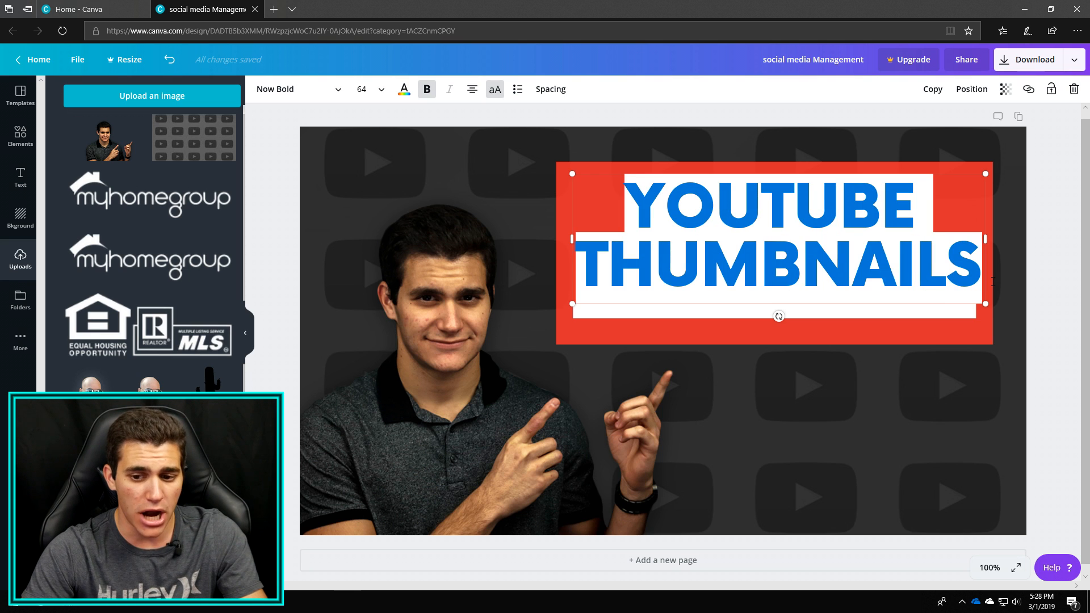
{"action": "left_click", "coordinate": [821, 396]}
{"action": "left_click", "coordinate": [989, 567]}
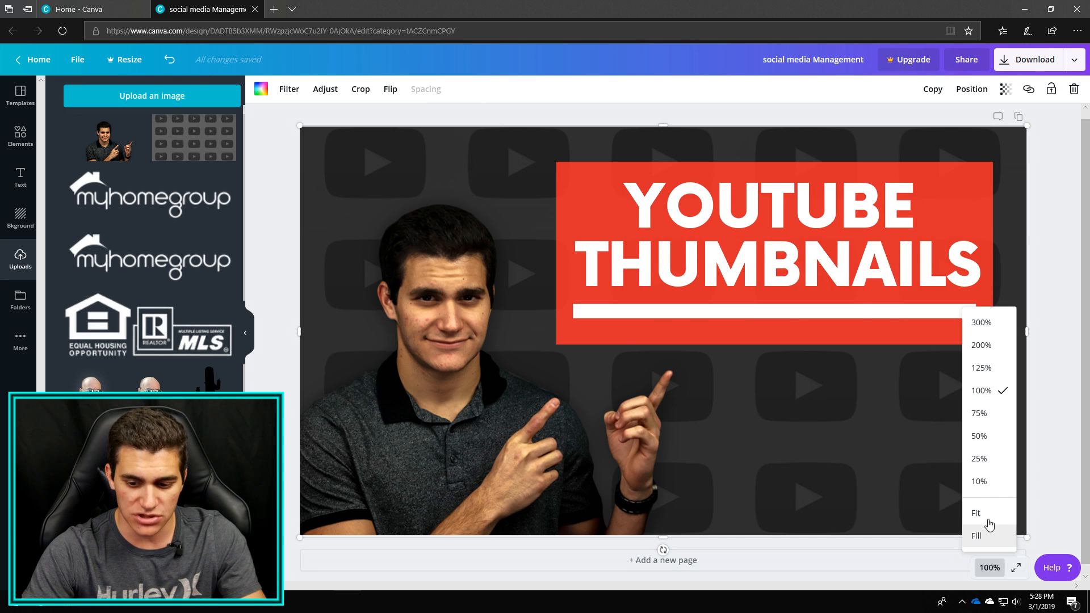
{"action": "left_click", "coordinate": [977, 459]}
{"action": "left_click", "coordinate": [867, 425]}
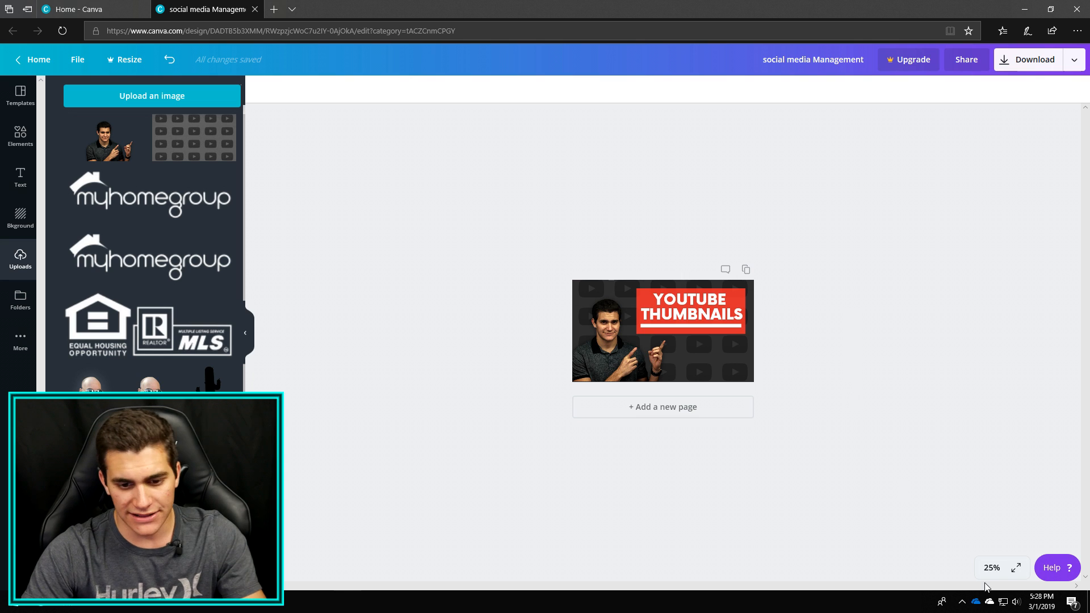
Undo the accidental title change, reselect all of the YOUTUBE THUMBNAILS text, and open its font choices.
{"action": "left_click_drag", "start_coordinate": [652, 299], "coordinate": [710, 299]}
{"action": "key", "text": "ctrl+z"}
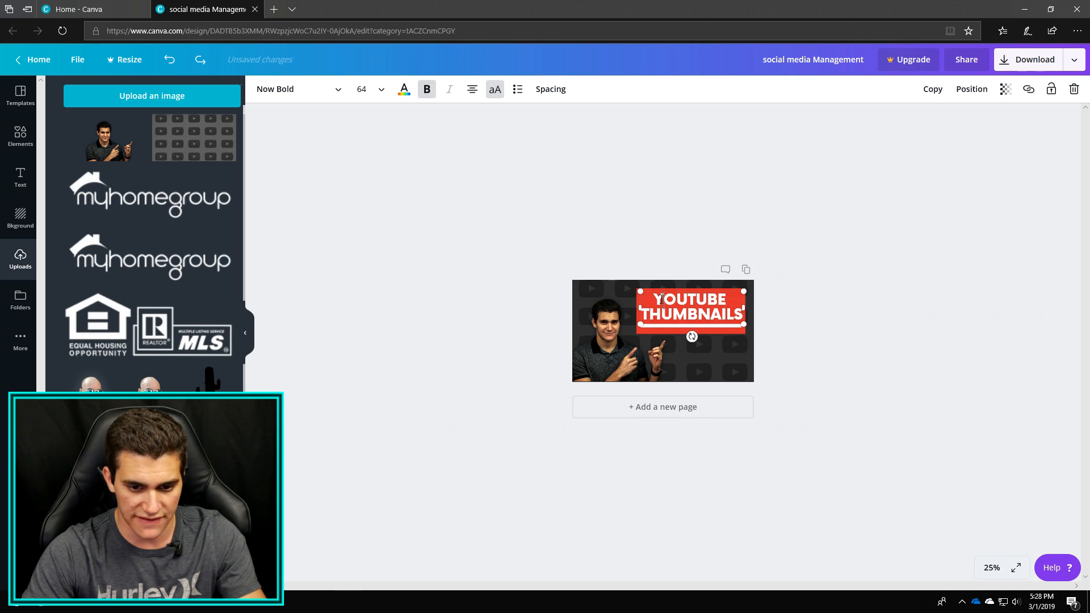
{"action": "left_click_drag", "start_coordinate": [657, 296], "coordinate": [743, 315]}
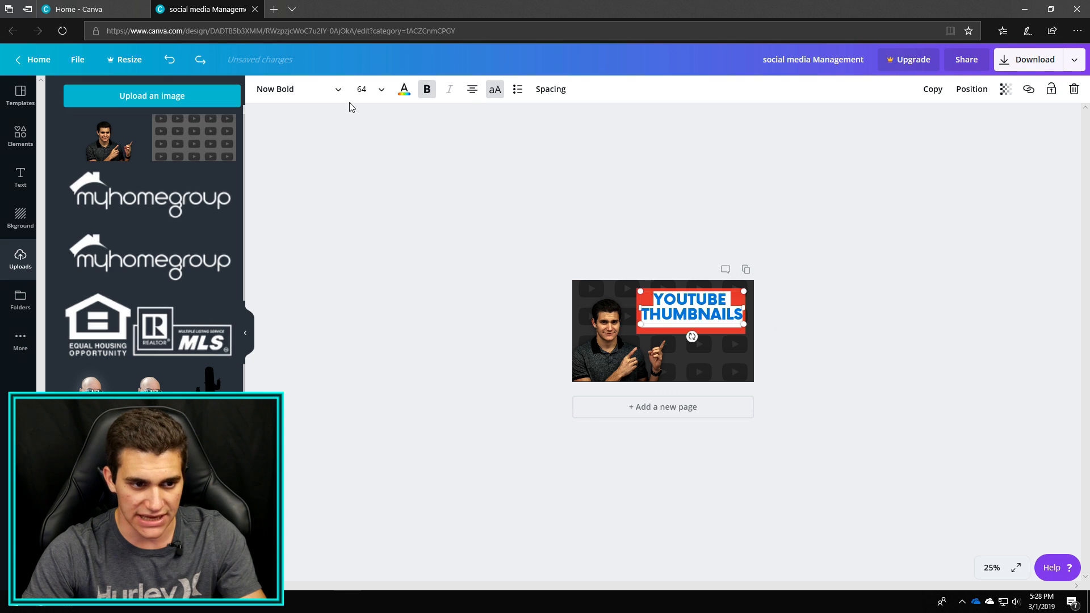
{"action": "left_click", "coordinate": [324, 93]}
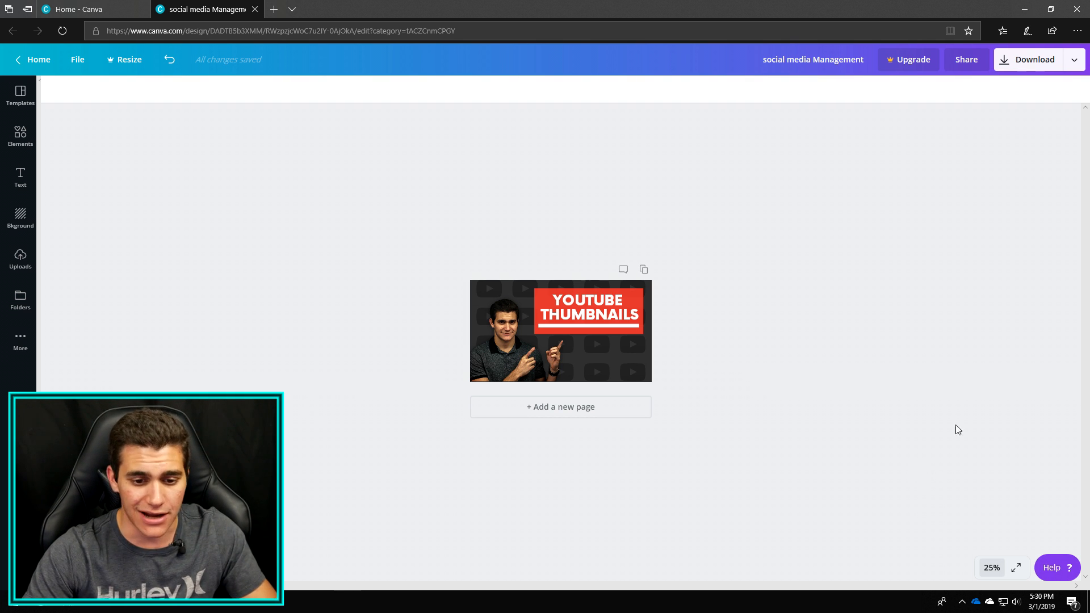
Compare how the finished thumbnail reads at 100% and at 25% zoom.
{"action": "left_click", "coordinate": [992, 567]}
{"action": "left_click", "coordinate": [993, 391]}
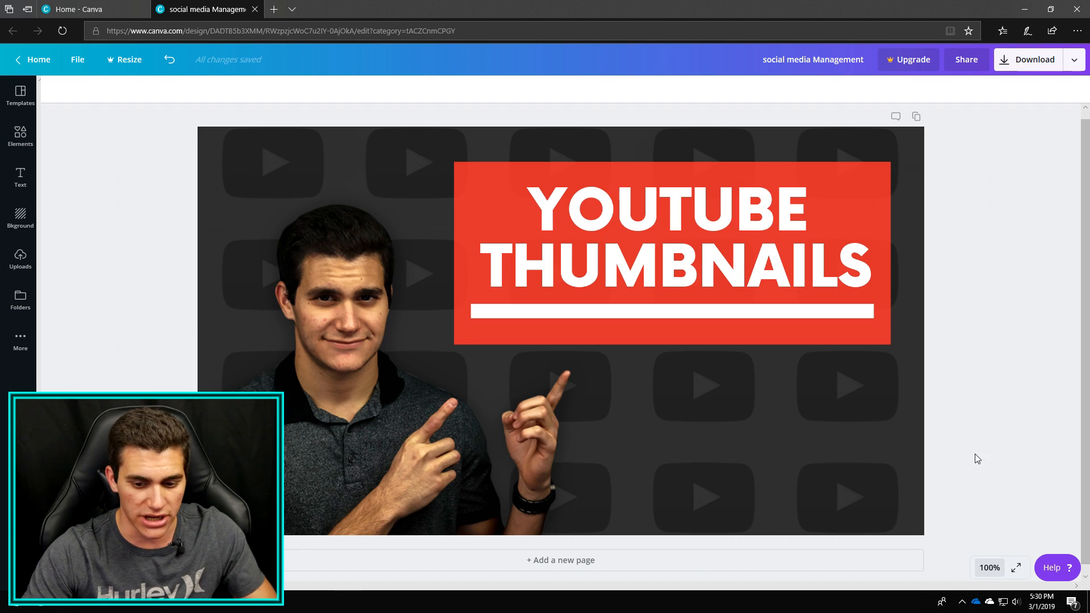
{"action": "left_click", "coordinate": [992, 567]}
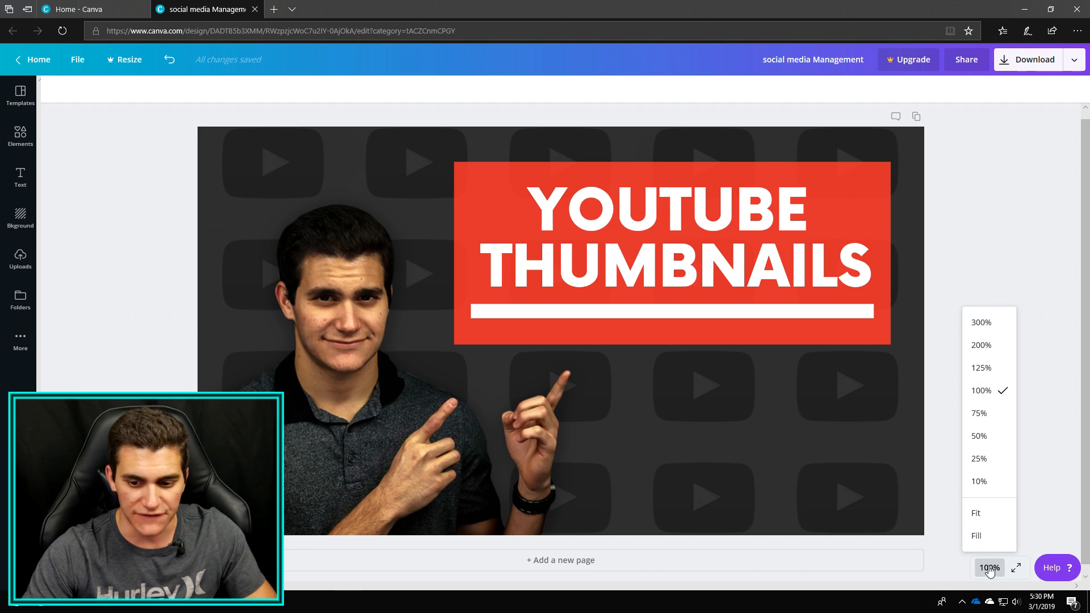
{"action": "left_click", "coordinate": [992, 464]}
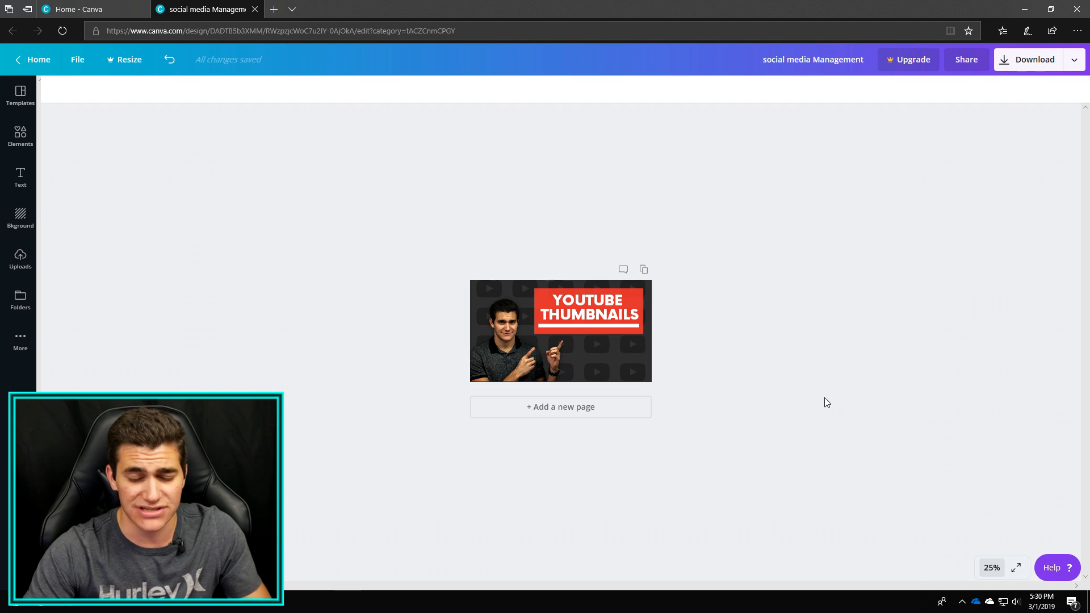